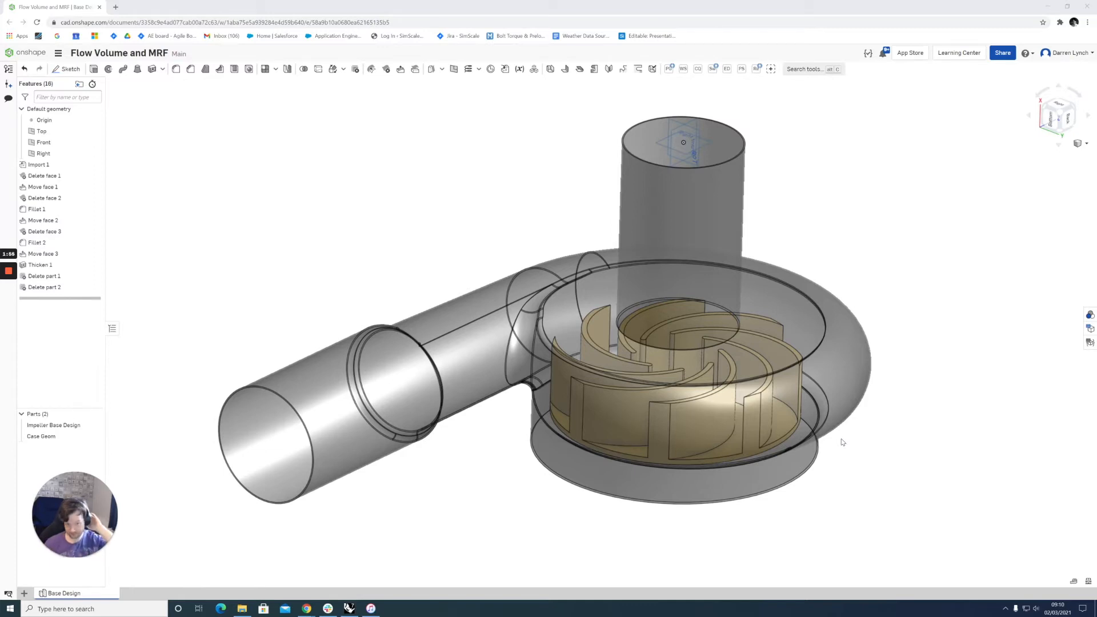
pyautogui.moveTo(509, 474)
pyautogui.mouseDown(button='right')
pyautogui.moveTo(546, 458)
pyautogui.moveTo(528, 465)
pyautogui.mouseUp(button='right')
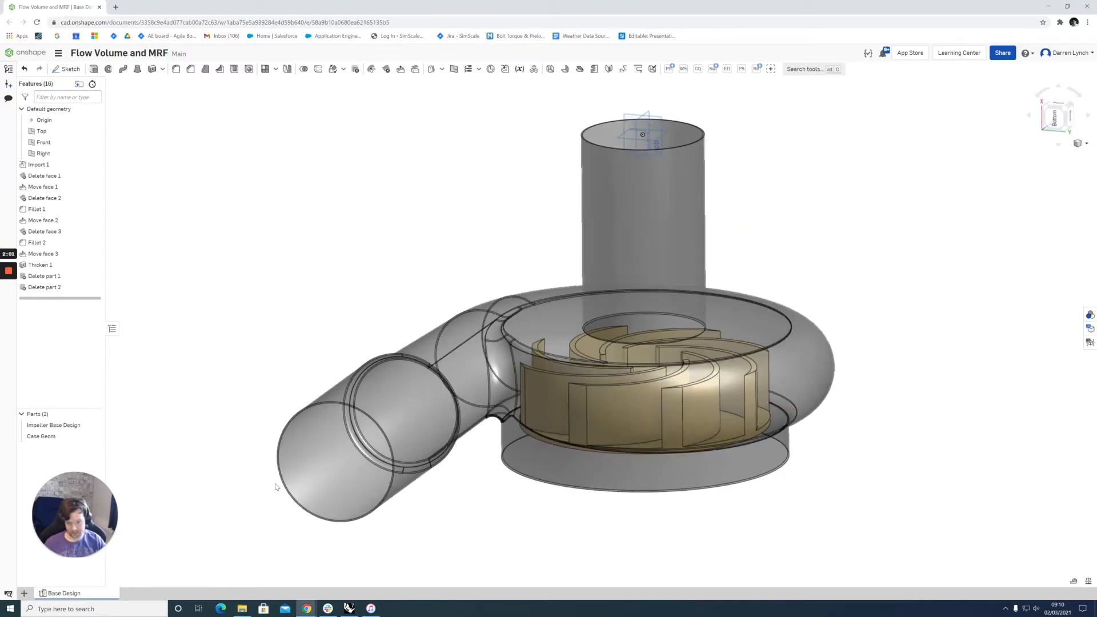
pyautogui.scroll(-2, 276, 487)
pyautogui.scroll(6, 278, 457)
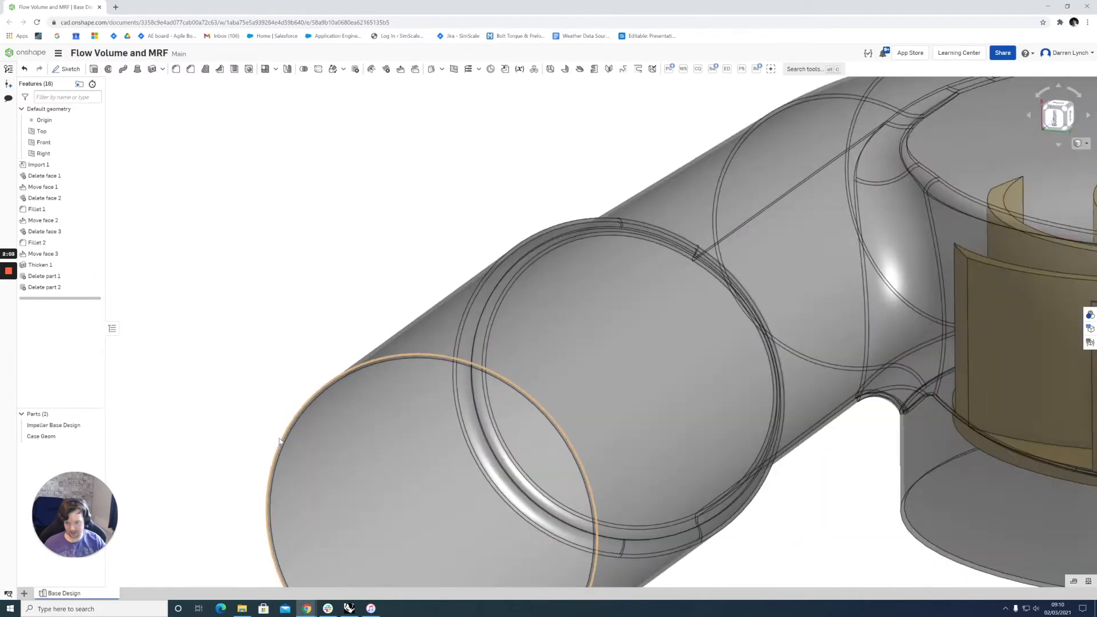
pyautogui.scroll(2, 280, 440)
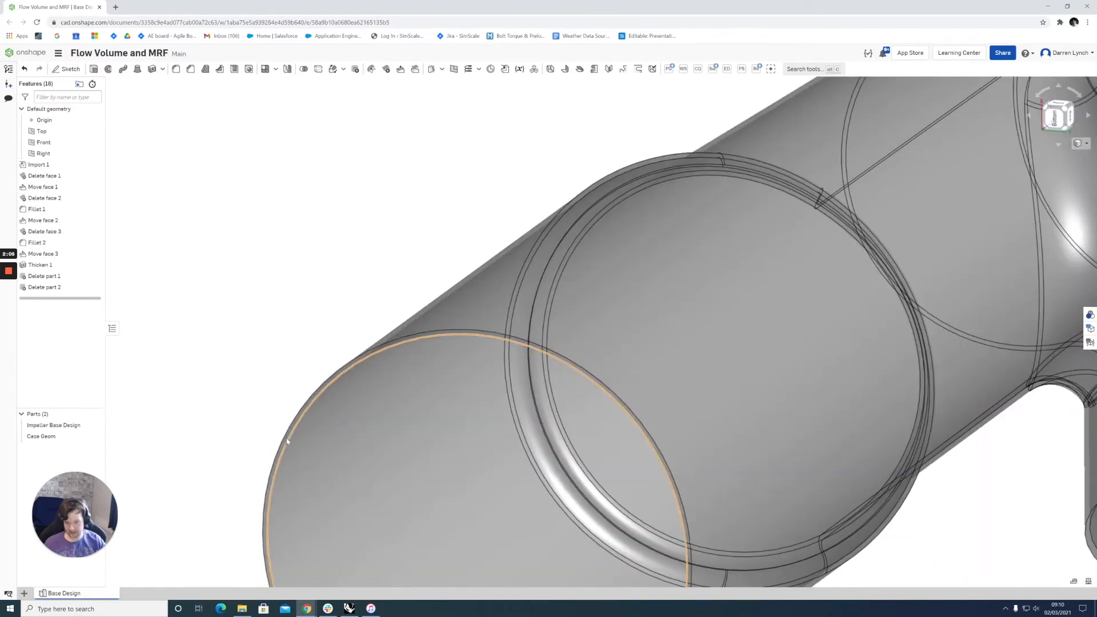
pyautogui.scroll(-8, 286, 441)
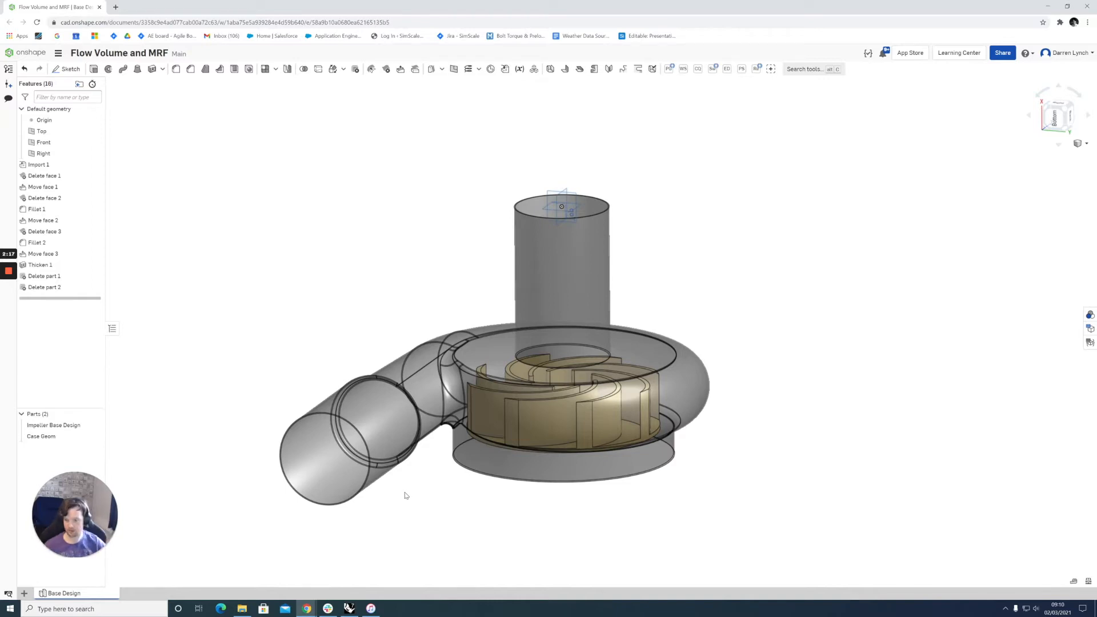
# Start a new sketch on the annular end face of the horizontal side pipe.
pyautogui.click(1054, 120)
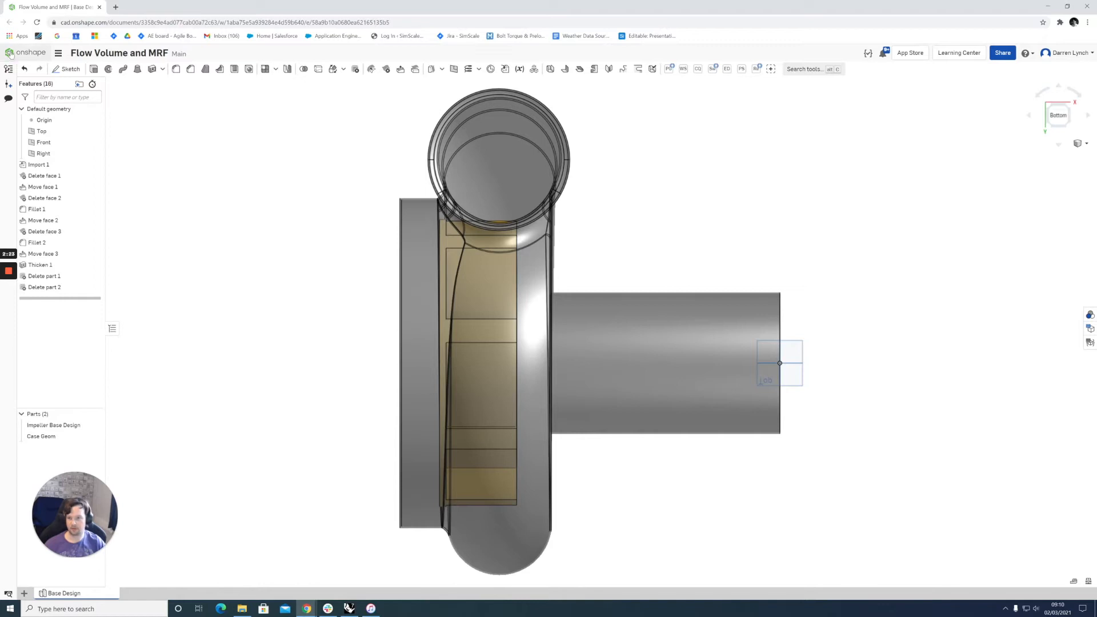
pyautogui.click(66, 68)
pyautogui.scroll(-2, 514, 86)
pyautogui.scroll(10, 504, 90)
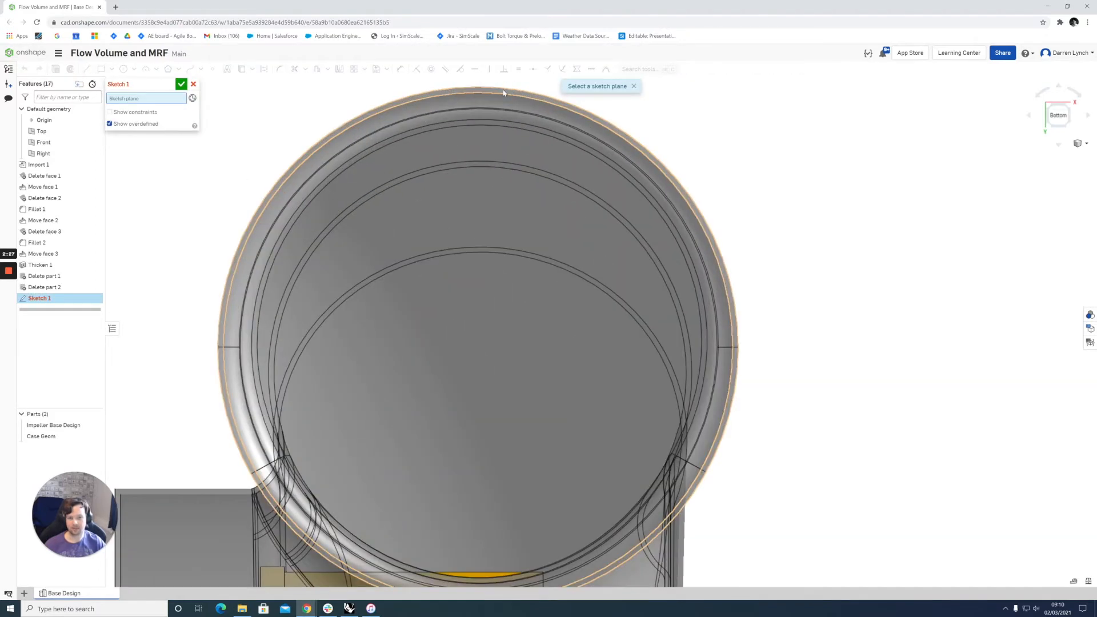
pyautogui.click(503, 89)
pyautogui.scroll(-10, 503, 90)
pyautogui.scroll(-2, 474, 384)
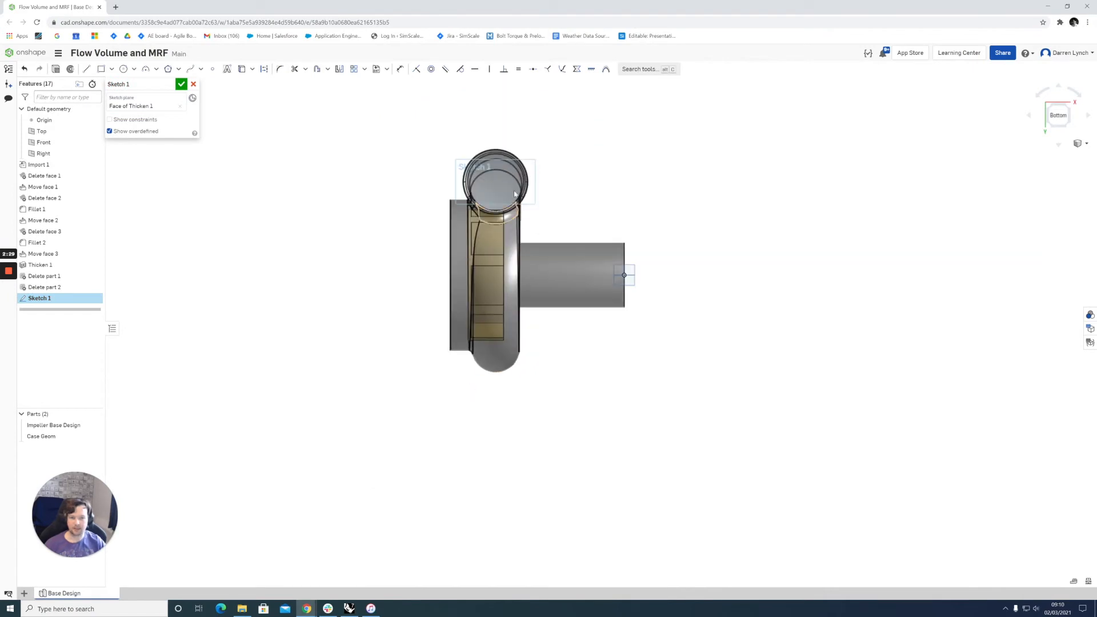
# Sketch a corner rectangle about 1.9 m by 2.1 m around the whole pump, with one edge on the upright pipe's open end, and finish the sketch.
pyautogui.click(101, 69)
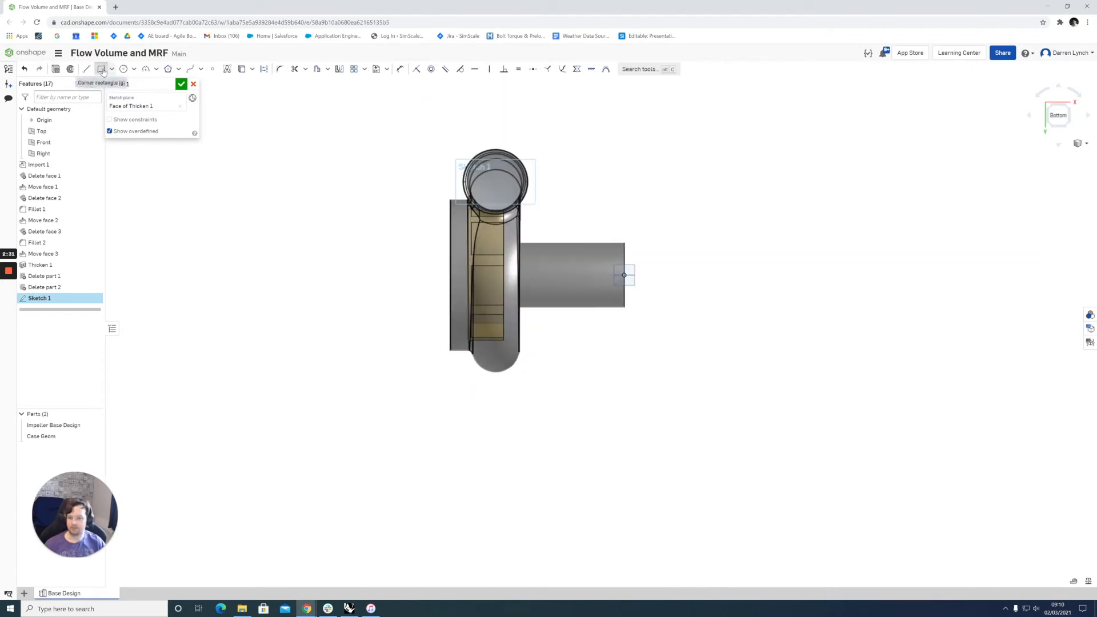
pyautogui.click(361, 124)
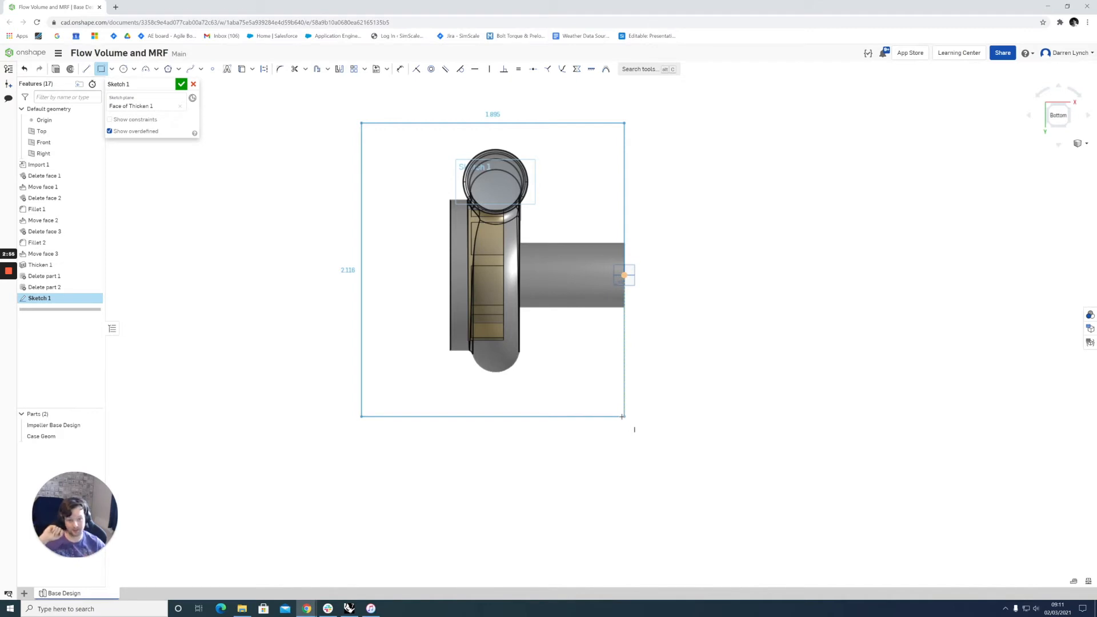
pyautogui.click(623, 417)
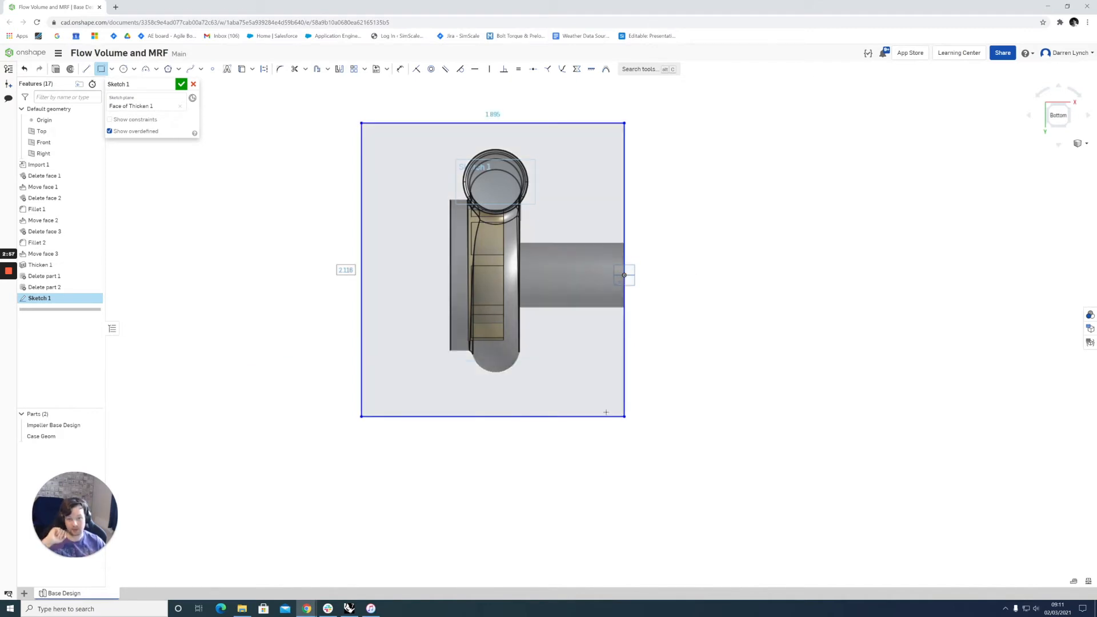
pyautogui.scroll(-2, 572, 503)
pyautogui.scroll(2, 588, 399)
pyautogui.moveTo(639, 420)
pyautogui.mouseDown(button='right')
pyautogui.moveTo(597, 406)
pyautogui.moveTo(575, 357)
pyautogui.mouseUp(button='right')
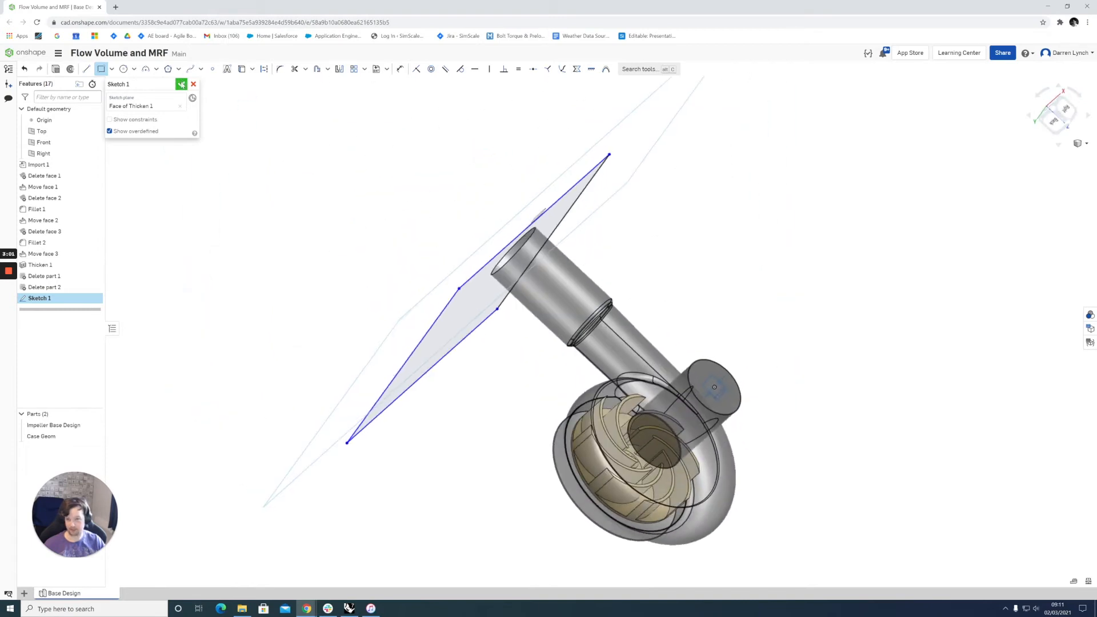
pyautogui.click(181, 84)
# Extrude the sketched rectangle and pipe opening as a new solid block deep enough to enclose the entire casing.
pyautogui.moveTo(340, 240)
pyautogui.mouseDown(button='right')
pyautogui.moveTo(319, 211)
pyautogui.moveTo(355, 164)
pyautogui.moveTo(404, 203)
pyautogui.moveTo(383, 206)
pyautogui.mouseUp(button='right')
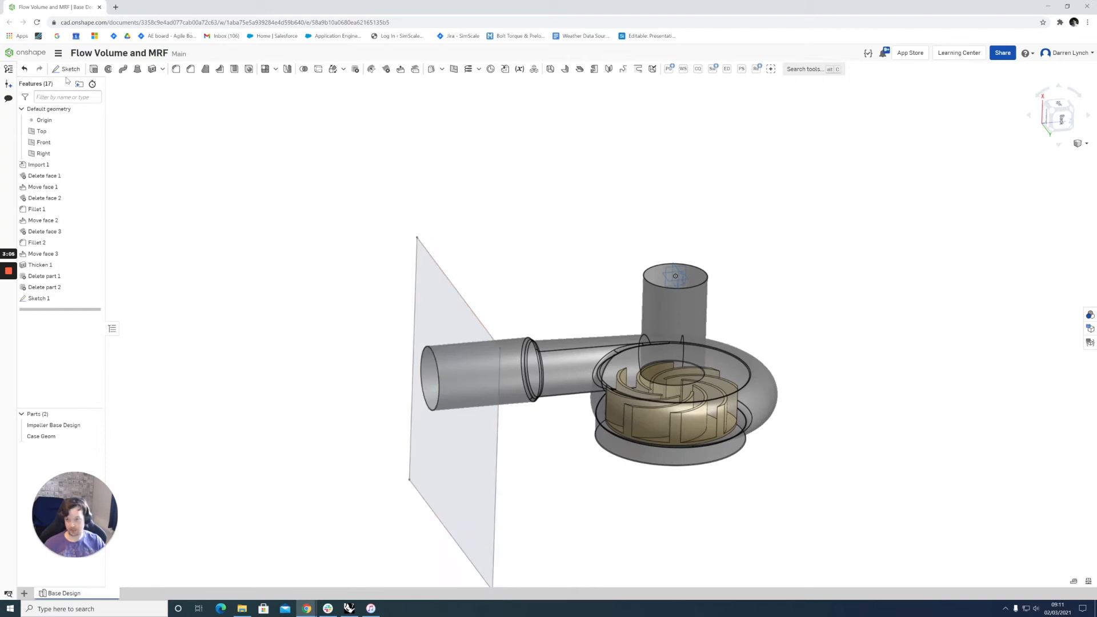
pyautogui.click(93, 69)
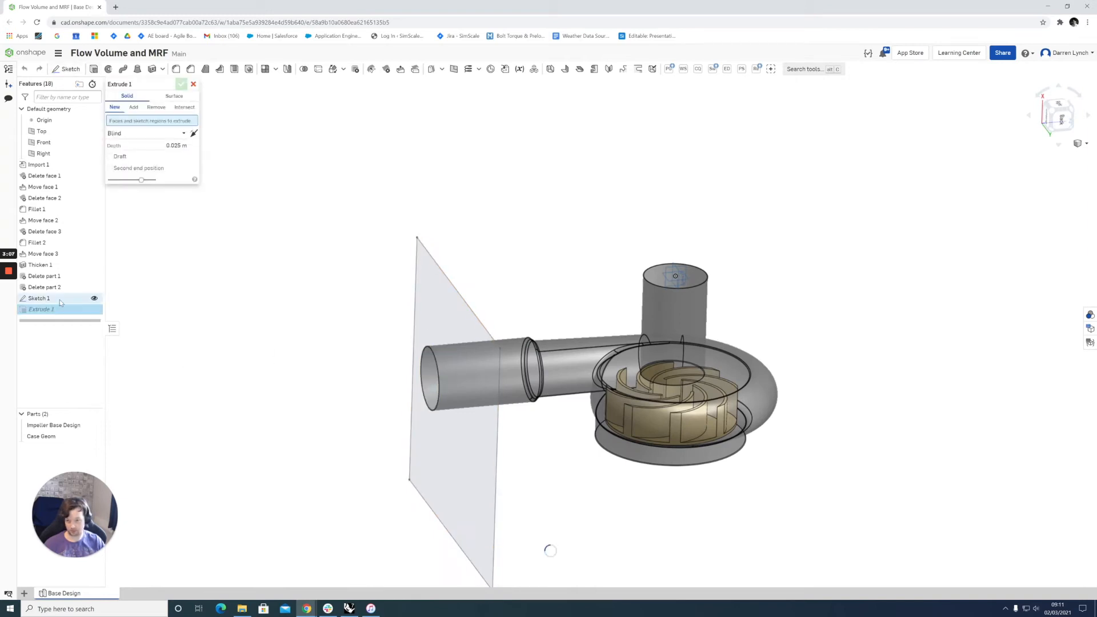
pyautogui.moveTo(445, 427)
pyautogui.mouseDown(button='right')
pyautogui.moveTo(544, 443)
pyautogui.moveTo(506, 437)
pyautogui.moveTo(464, 407)
pyautogui.mouseUp(button='right')
pyautogui.moveTo(457, 405)
pyautogui.mouseDown()
pyautogui.moveTo(769, 428)
pyautogui.moveTo(711, 453)
pyautogui.mouseUp()
pyautogui.moveTo(711, 451); pyautogui.dragTo(710, 456, button='right')
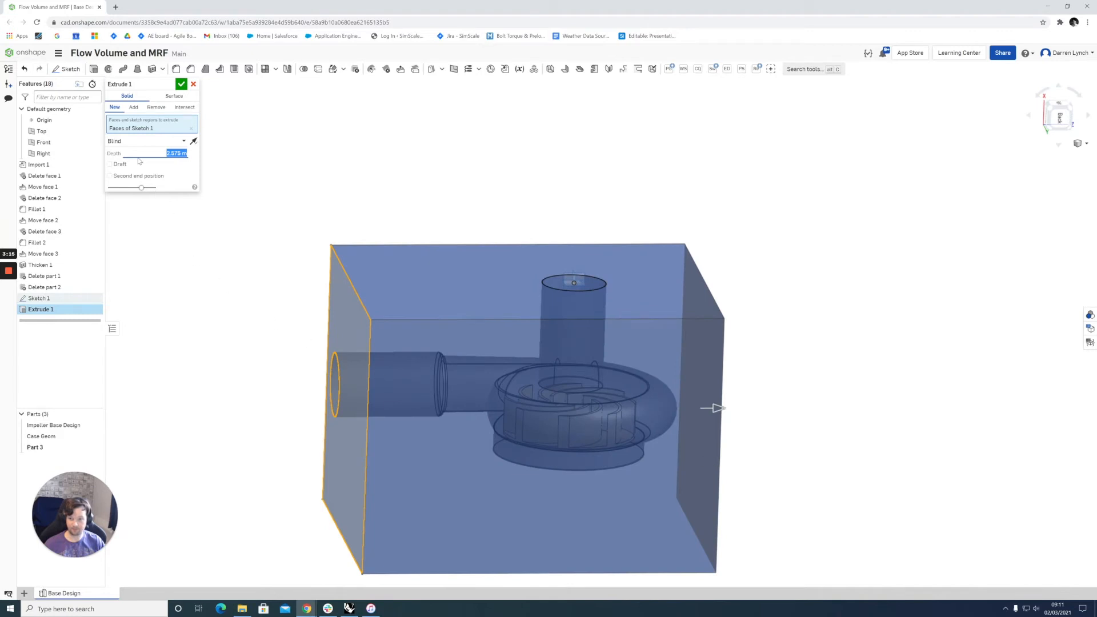
pyautogui.moveTo(294, 196); pyautogui.dragTo(351, 208, button='right')
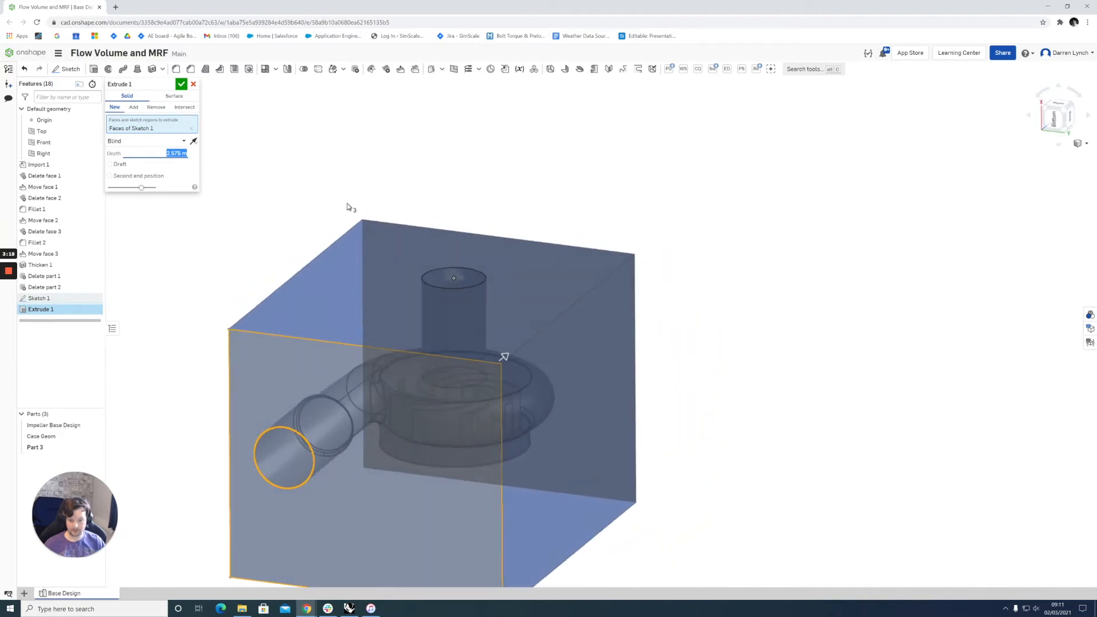
pyautogui.click(182, 84)
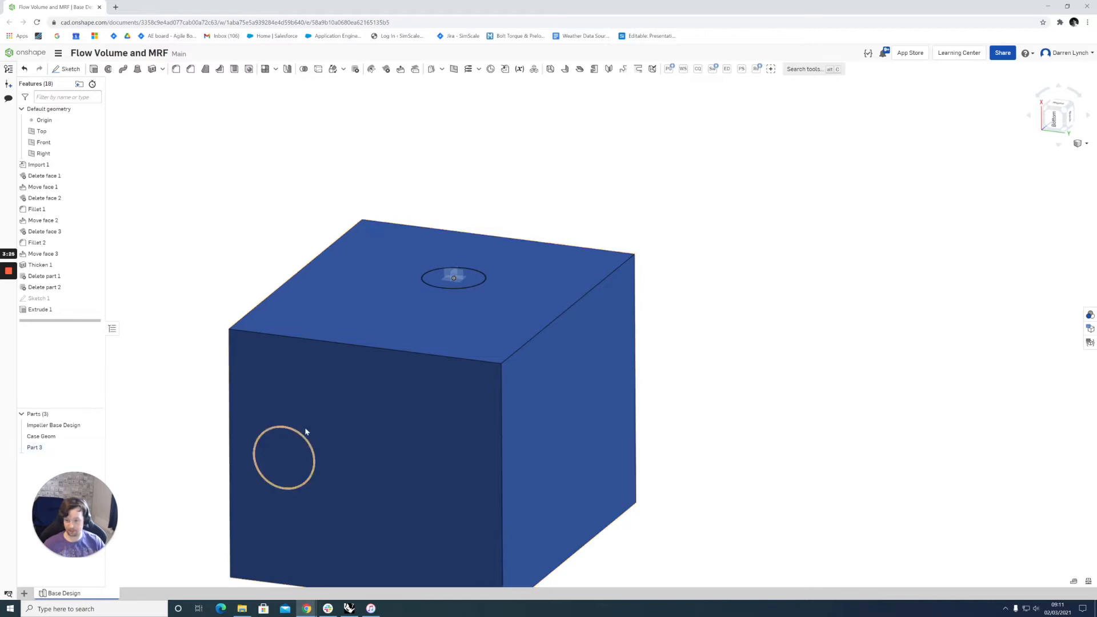
# Make the new block semi-transparent by setting its appearance transparency value to about 0.58.
pyautogui.scroll(-3, 774, 314)
pyautogui.moveTo(592, 423); pyautogui.dragTo(559, 419, button='right')
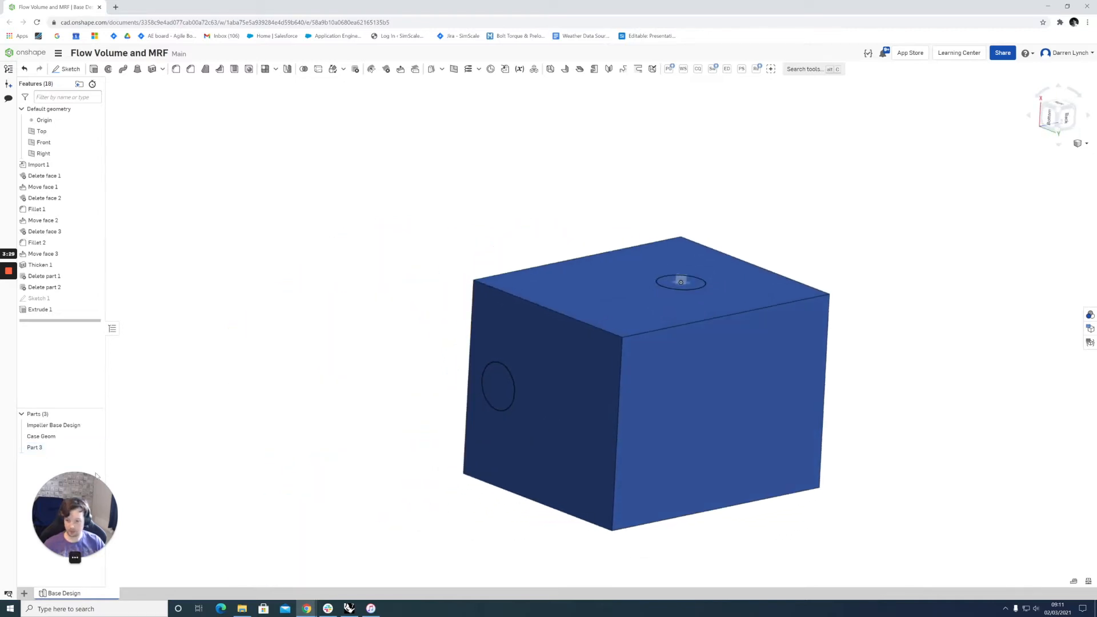
pyautogui.rightClick(34, 448)
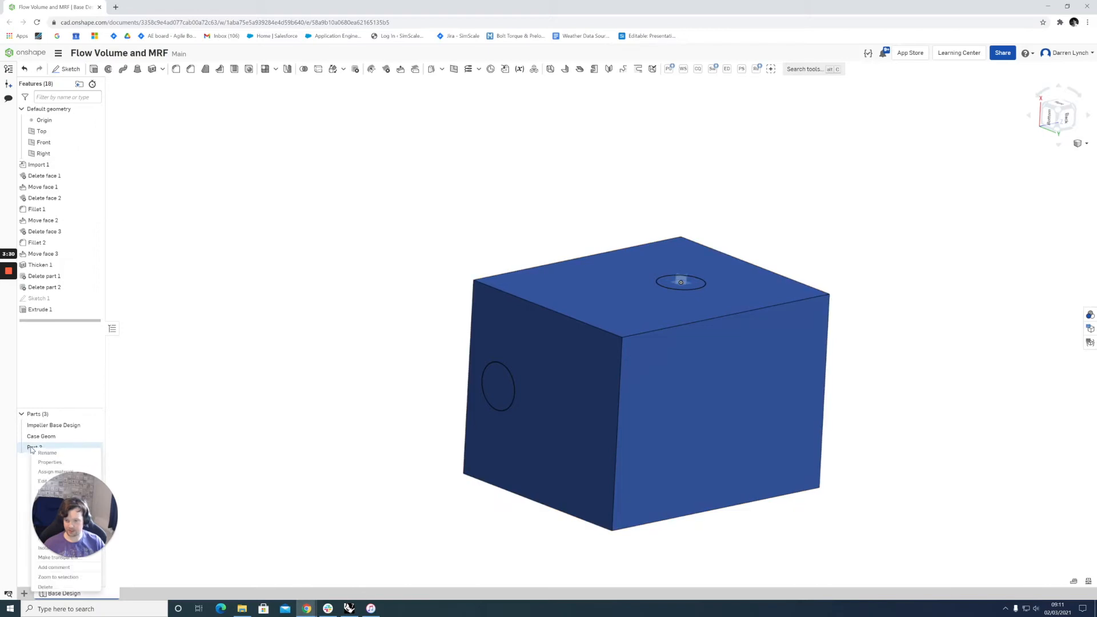
pyautogui.click(56, 481)
pyautogui.click(159, 507)
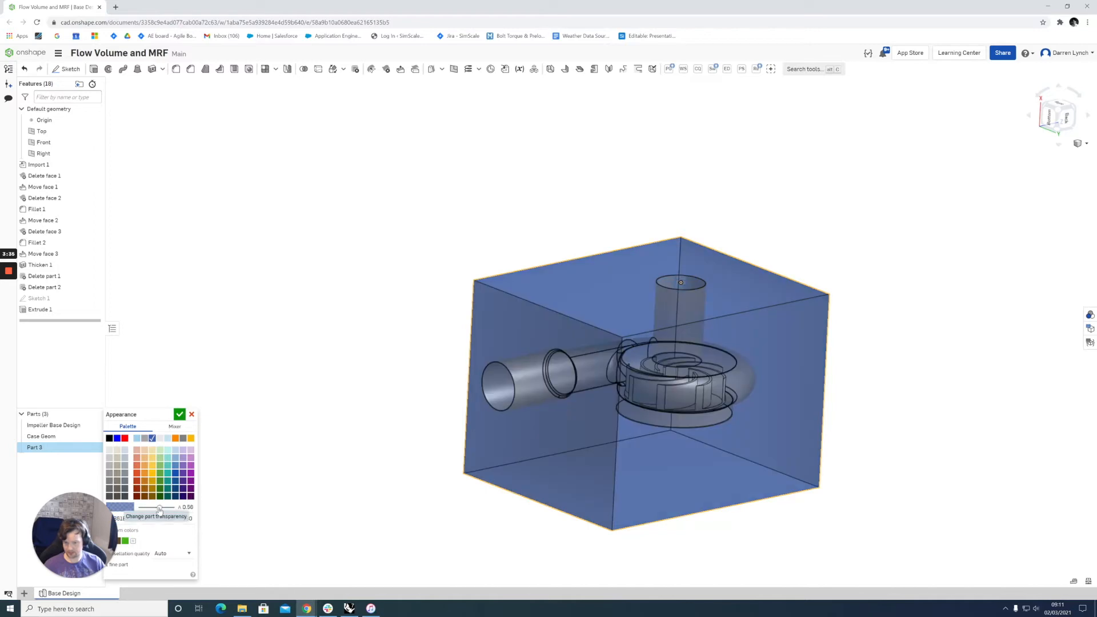
pyautogui.moveTo(366, 380)
pyautogui.mouseDown(button='right')
pyautogui.moveTo(371, 367)
pyautogui.moveTo(350, 379)
pyautogui.moveTo(399, 365)
pyautogui.moveTo(379, 373)
pyautogui.mouseUp(button='right')
pyautogui.click(181, 415)
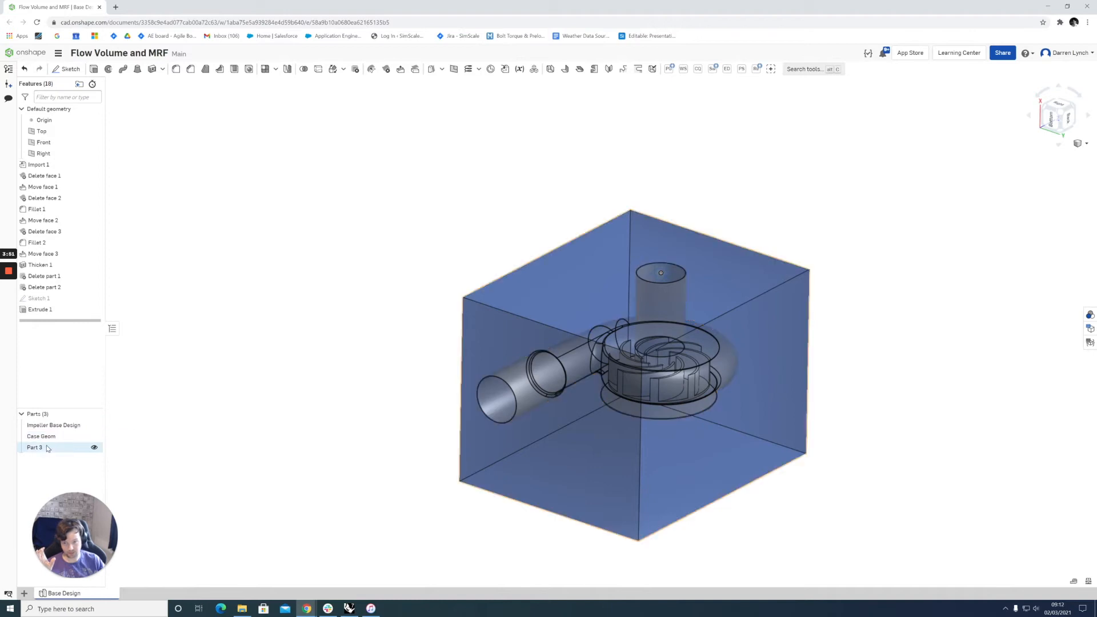
pyautogui.click(304, 71)
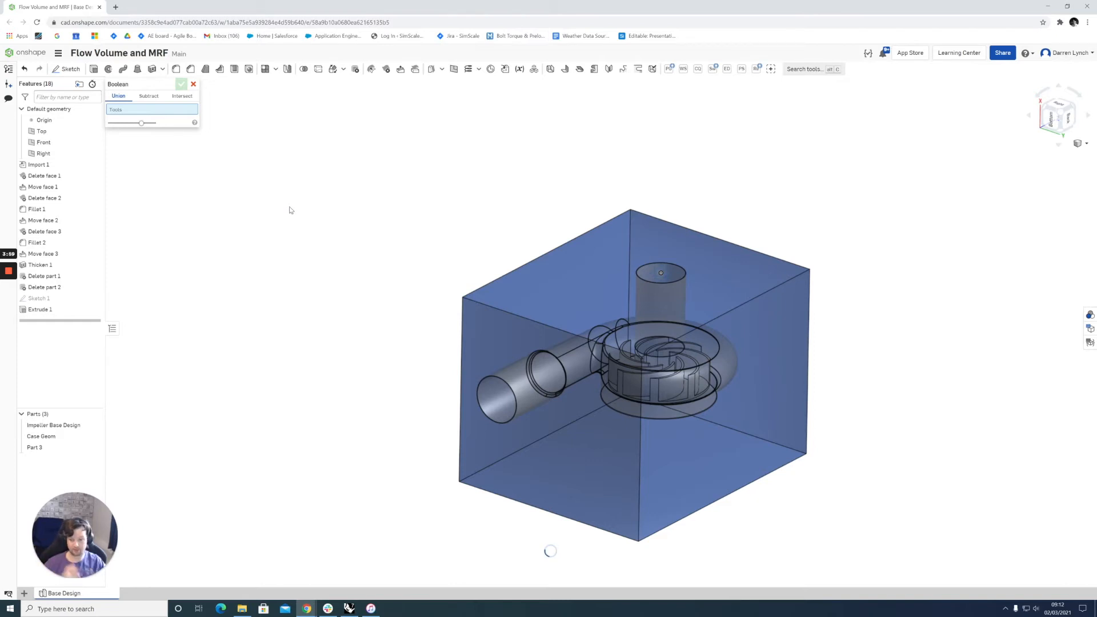
pyautogui.click(146, 96)
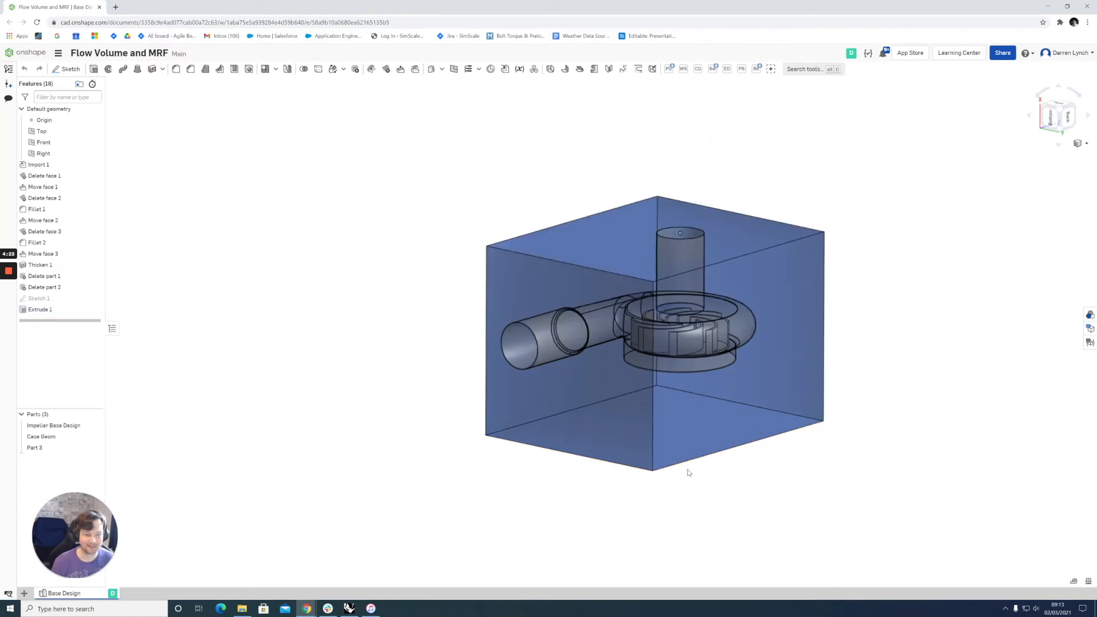
pyautogui.scroll(1, 688, 469)
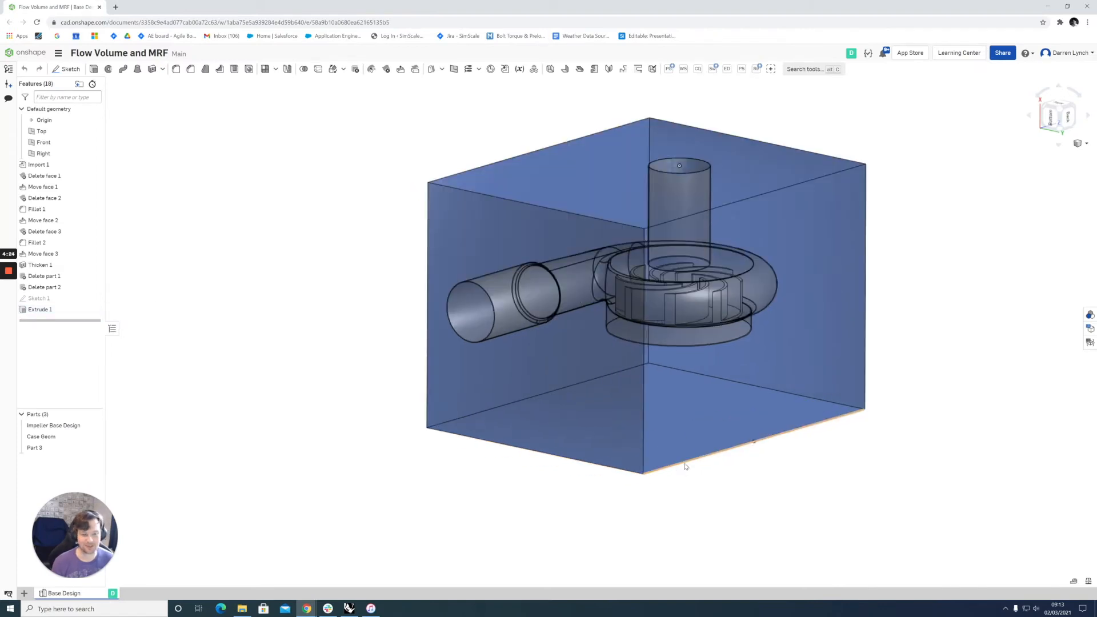
pyautogui.moveTo(695, 464); pyautogui.dragTo(693, 473, button='right')
pyautogui.scroll(-1, 605, 478)
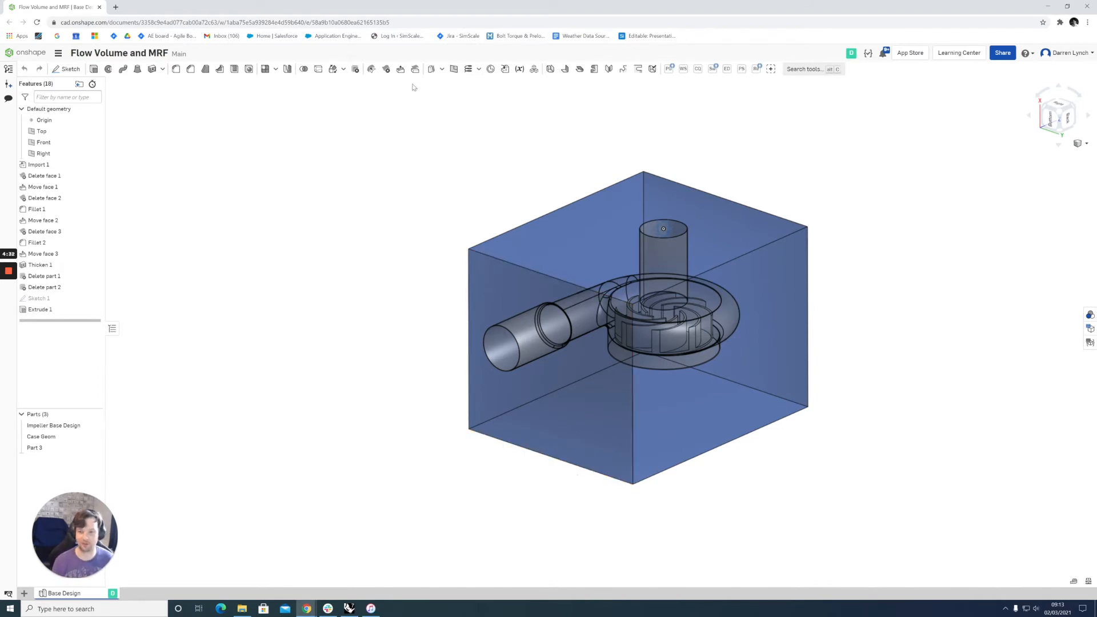
# Subtract the Impeller Base Design and Case Geom parts from the block, Part 3, with a Boolean operation.
pyautogui.click(304, 69)
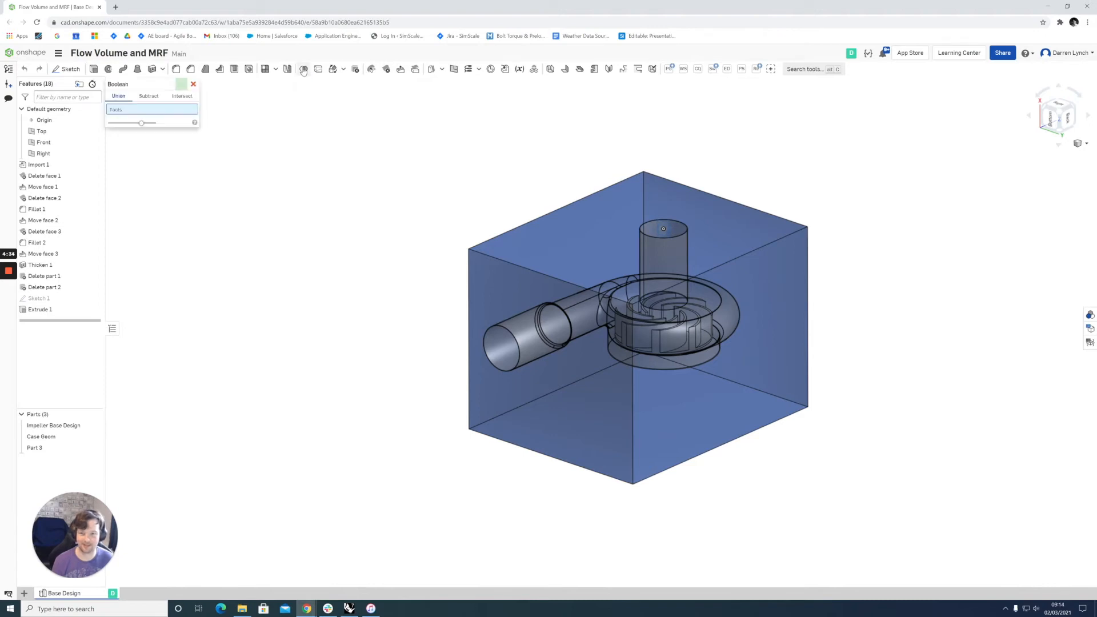
pyautogui.click(150, 97)
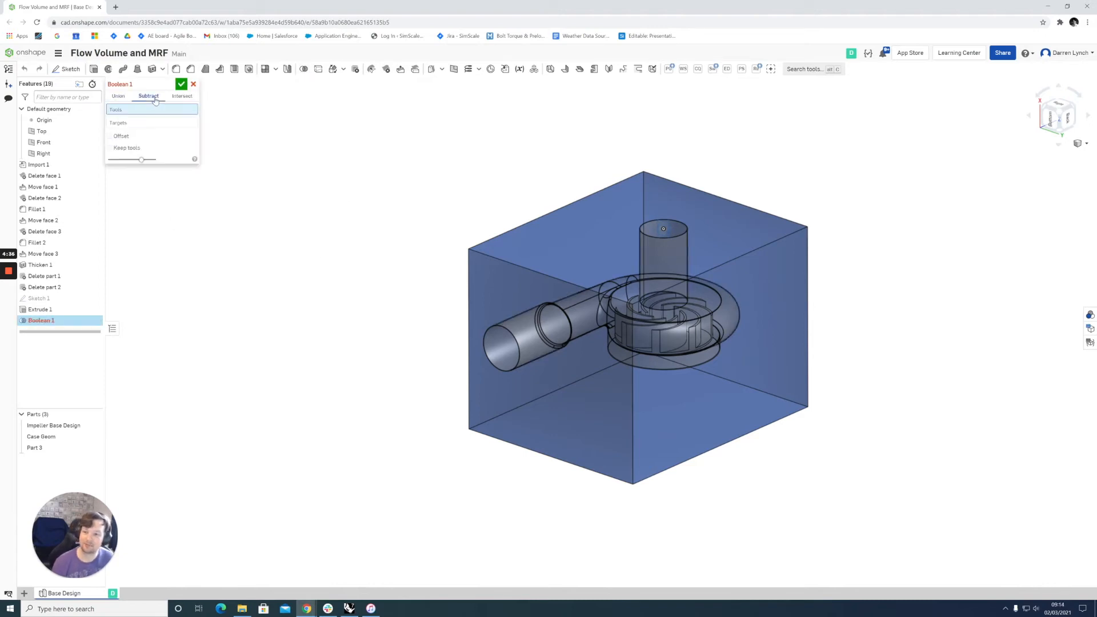
pyautogui.click(131, 124)
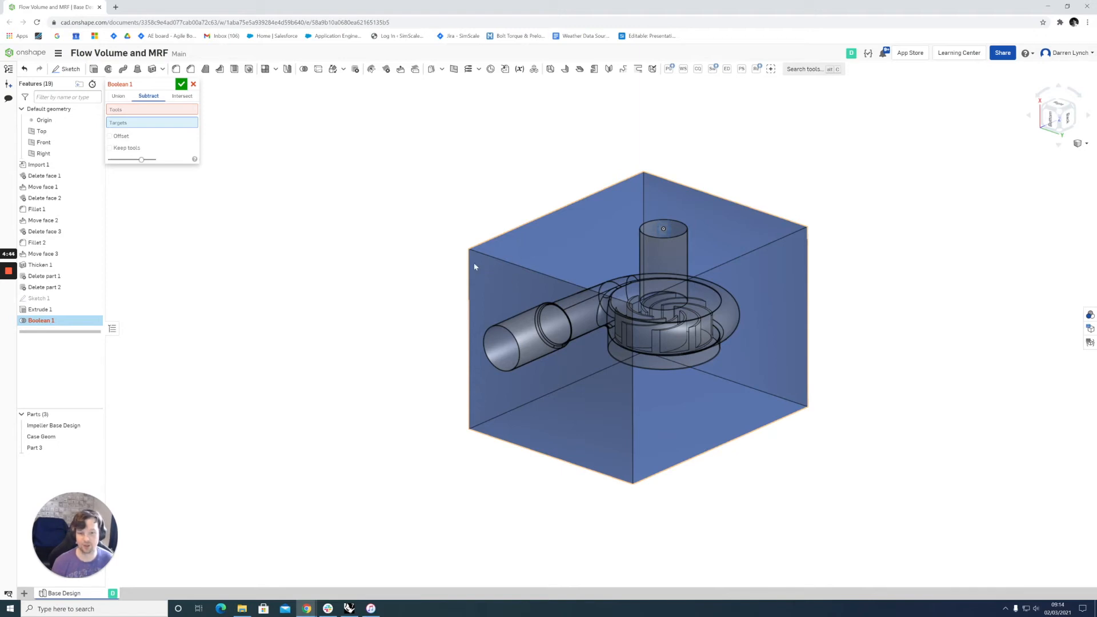
pyautogui.click(507, 270)
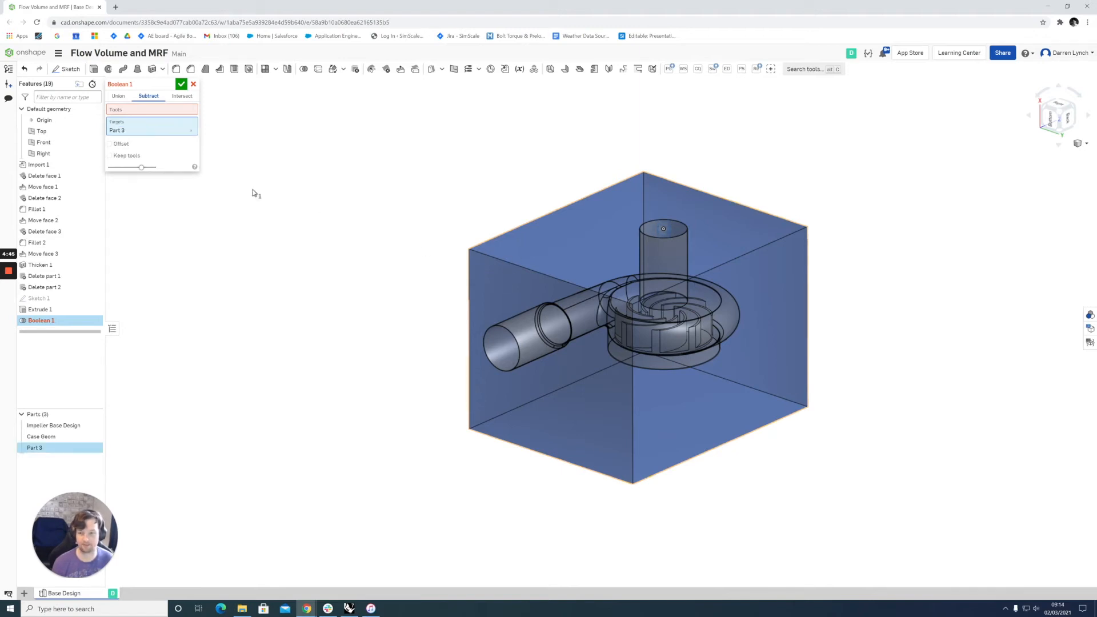
pyautogui.click(161, 113)
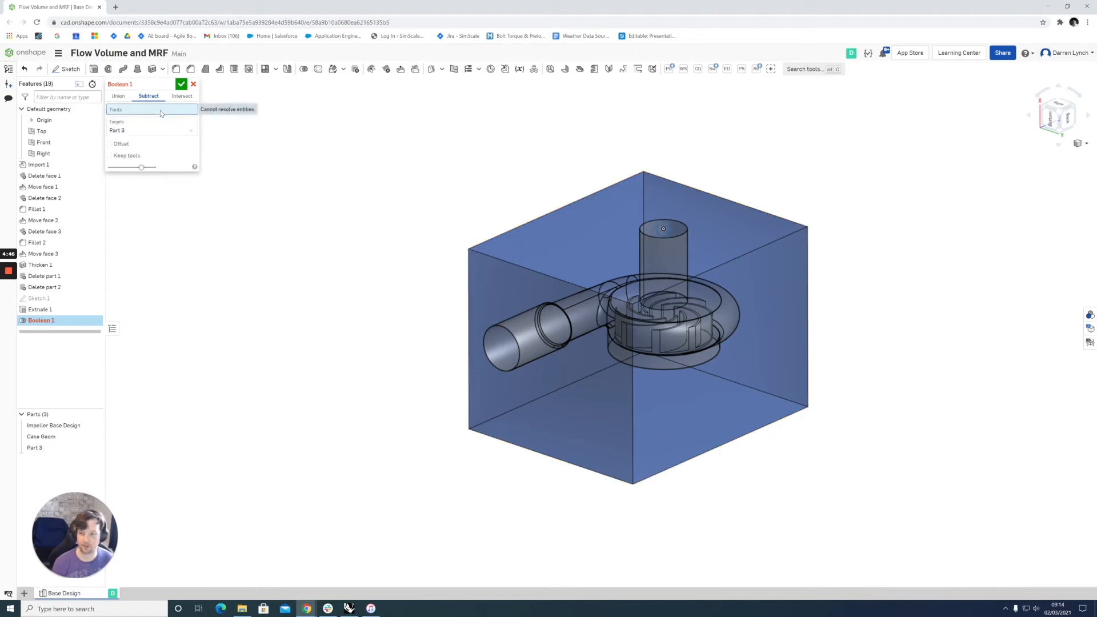
pyautogui.click(70, 429)
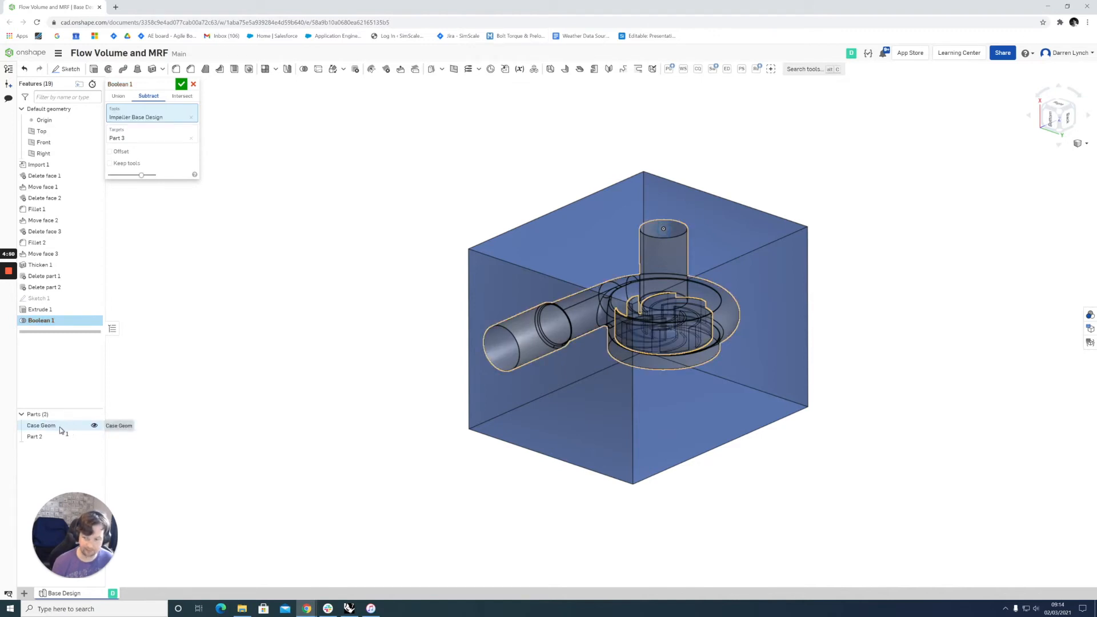
pyautogui.click(48, 427)
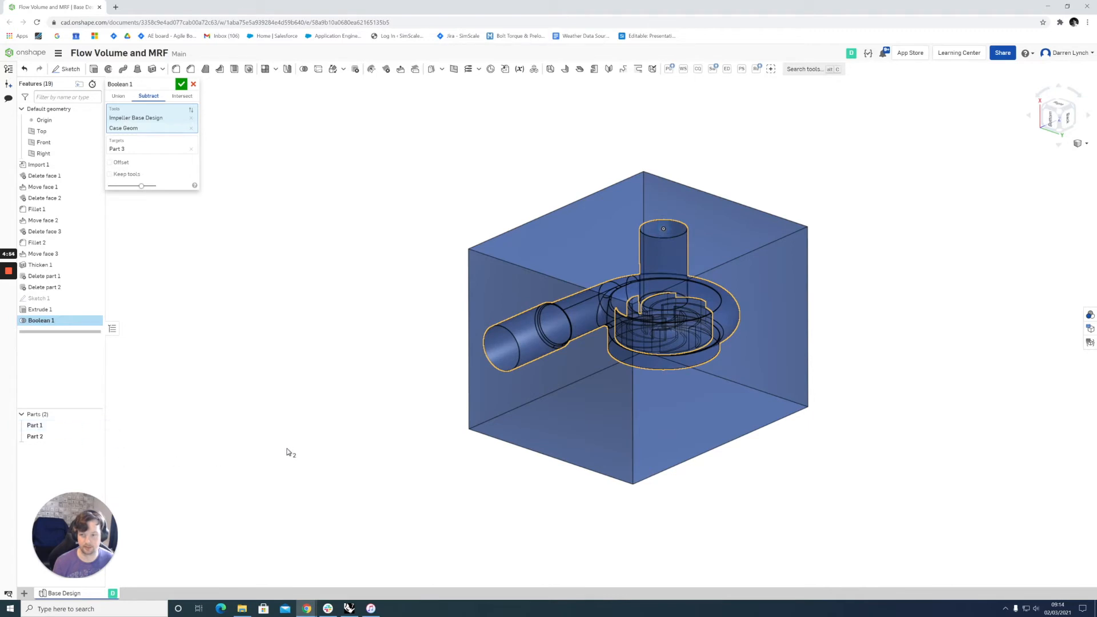
pyautogui.click(181, 84)
# Hide the outer block, Part 1, and inspect the internal flow volume.
pyautogui.moveTo(451, 252)
pyautogui.mouseDown(button='right')
pyautogui.moveTo(474, 257)
pyautogui.moveTo(464, 258)
pyautogui.mouseUp(button='right')
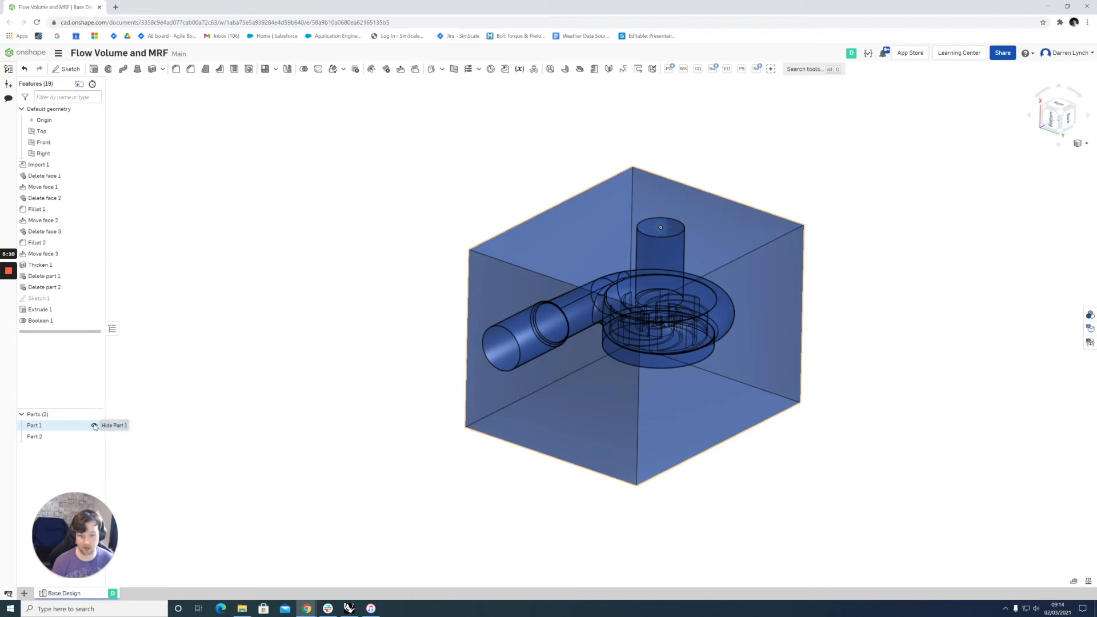
pyautogui.click(94, 425)
pyautogui.scroll(-4, 603, 332)
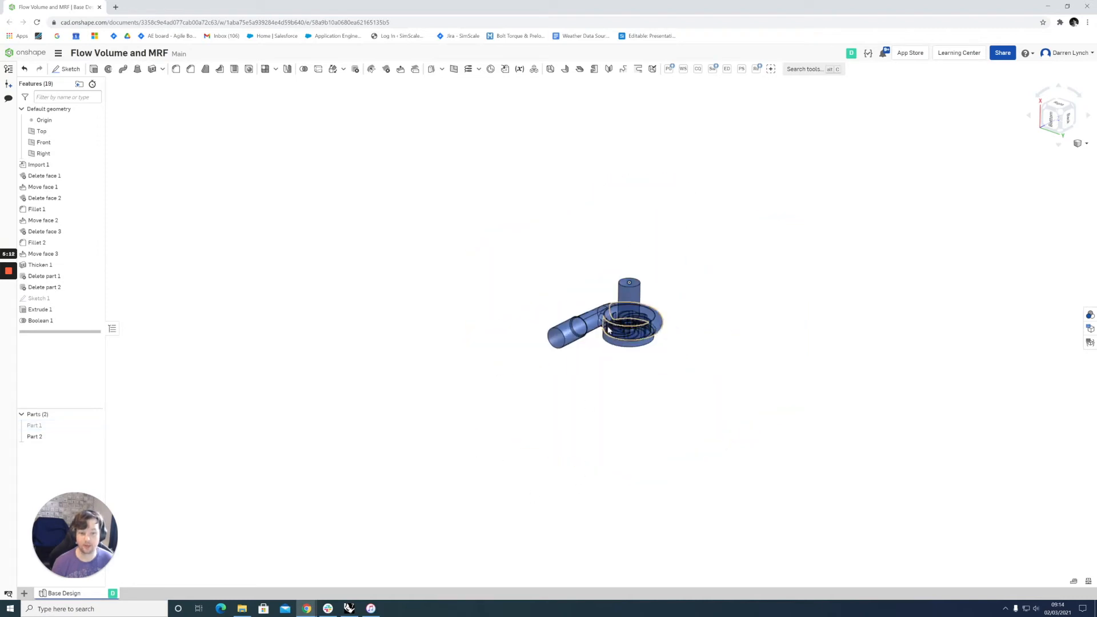
pyautogui.scroll(8, 606, 332)
pyautogui.moveTo(635, 404)
pyautogui.mouseDown(button='right')
pyautogui.moveTo(639, 377)
pyautogui.moveTo(637, 408)
pyautogui.mouseUp(button='right')
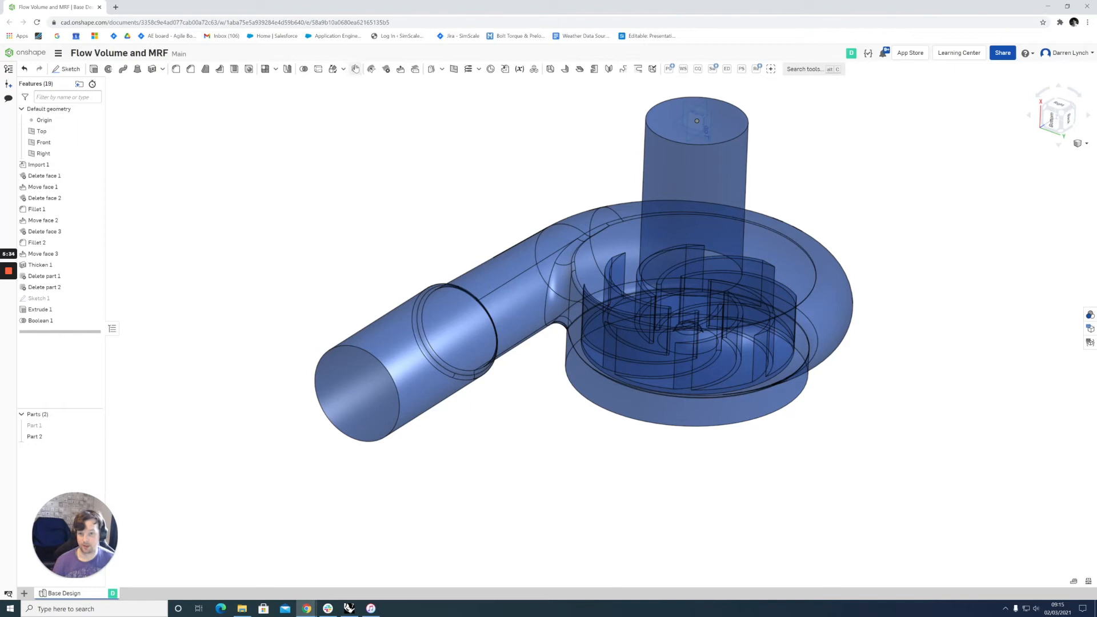
# Delete the hidden outer block, Part 1, with the Delete part feature.
pyautogui.click(355, 69)
pyautogui.click(49, 426)
pyautogui.click(181, 84)
# Rename the remaining part as Fluid Volume.
pyautogui.click(36, 426)
pyautogui.rightClick(56, 425)
pyautogui.click(74, 432)
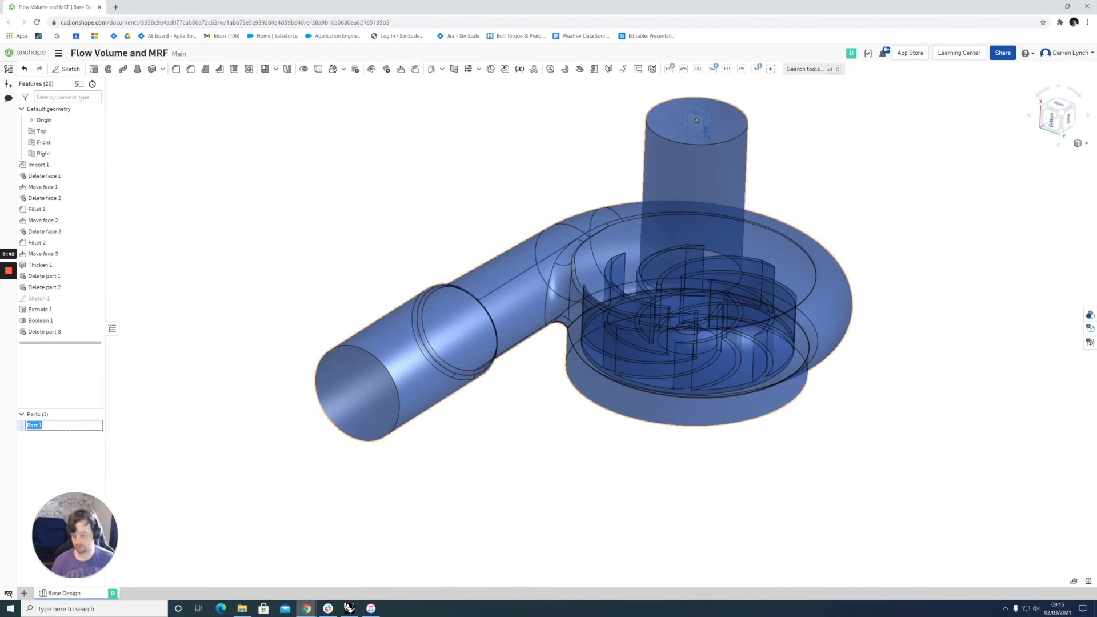
pyautogui.write('Fl')
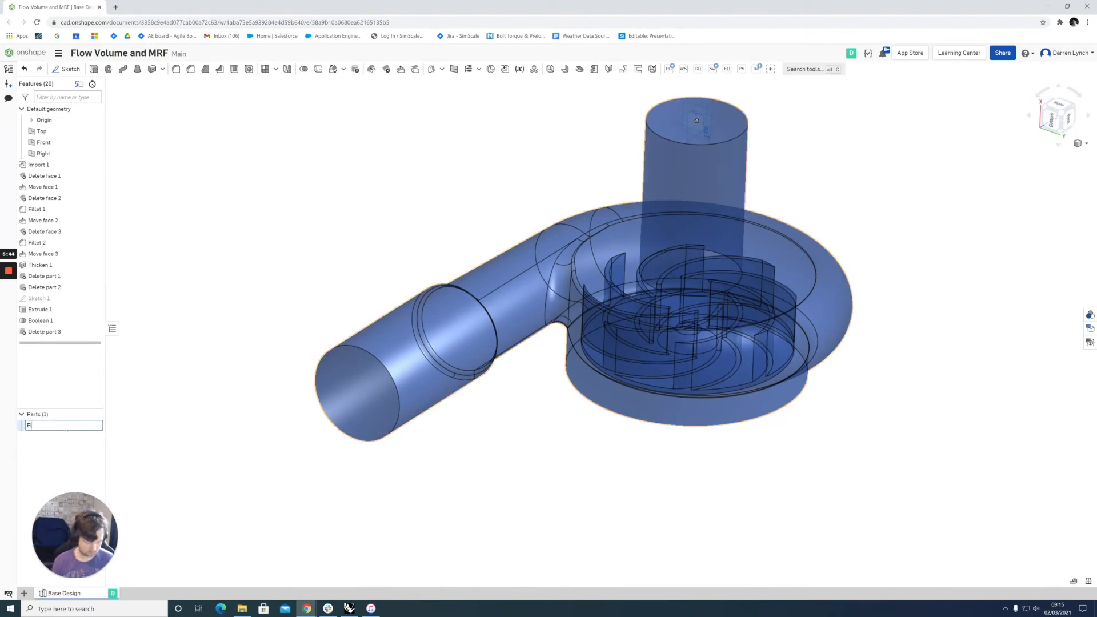
pyautogui.write('uid Volume')
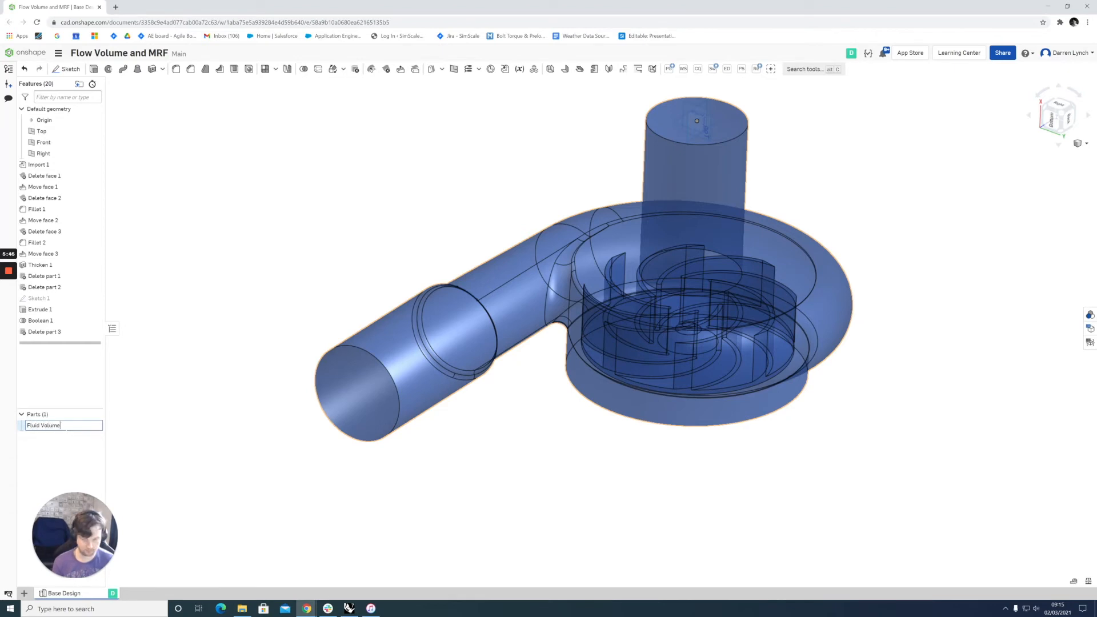
pyautogui.press('Return')
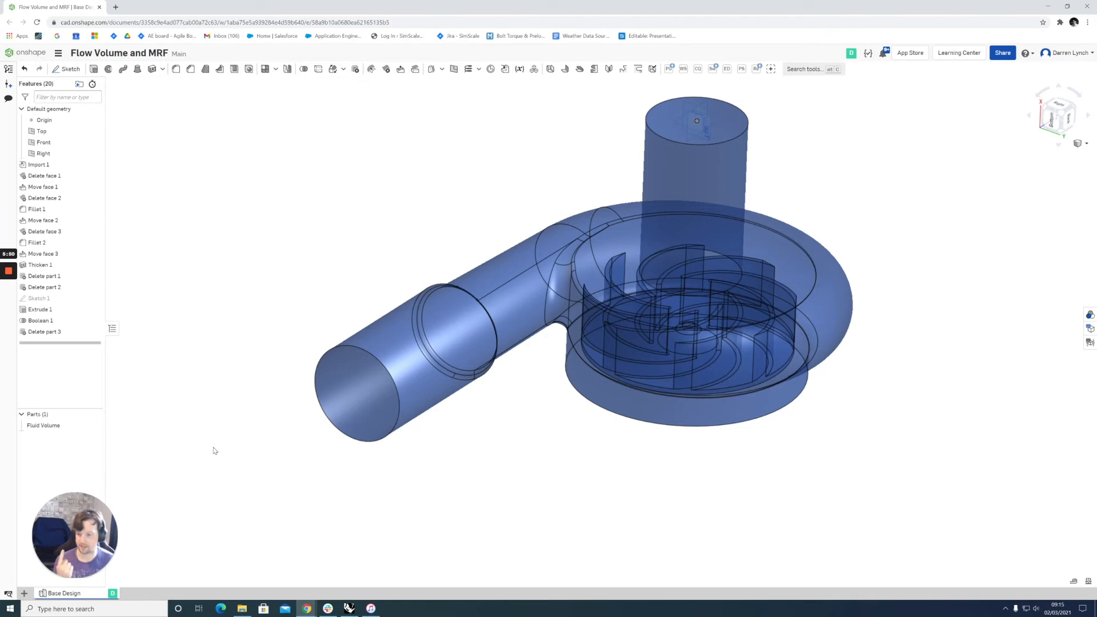
# Examine the impeller cavity and the flat back face of the fluid volume from several angles.
pyautogui.scroll(-2, 471, 317)
pyautogui.scroll(4, 676, 318)
pyautogui.moveTo(677, 317)
pyautogui.mouseDown(button='right')
pyautogui.moveTo(680, 295)
pyautogui.moveTo(673, 314)
pyautogui.mouseUp(button='right')
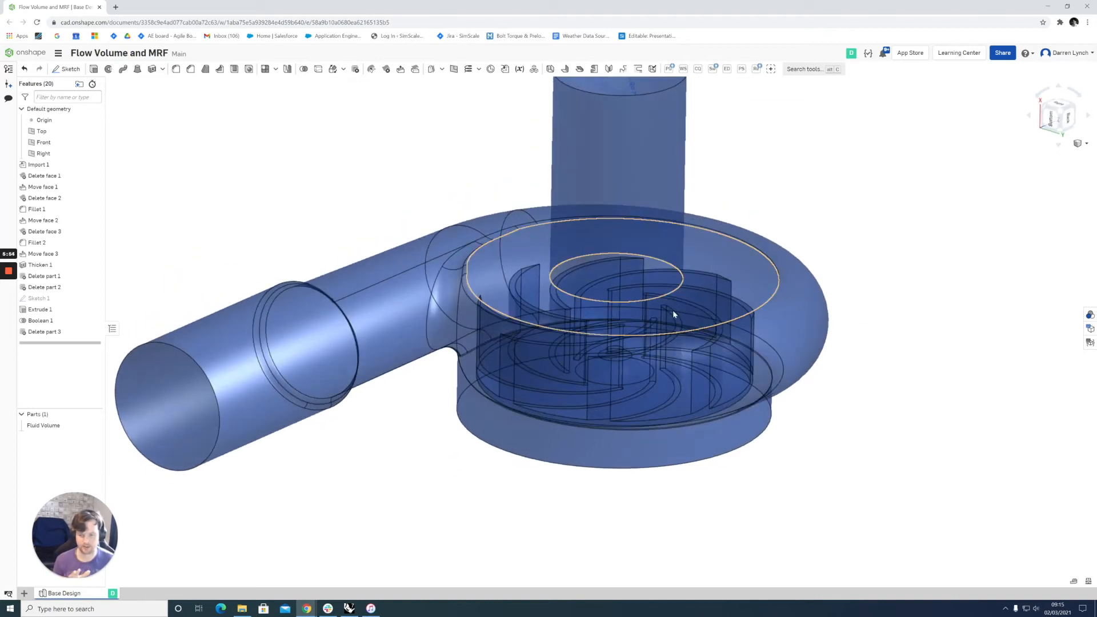
pyautogui.scroll(-3, 375, 419)
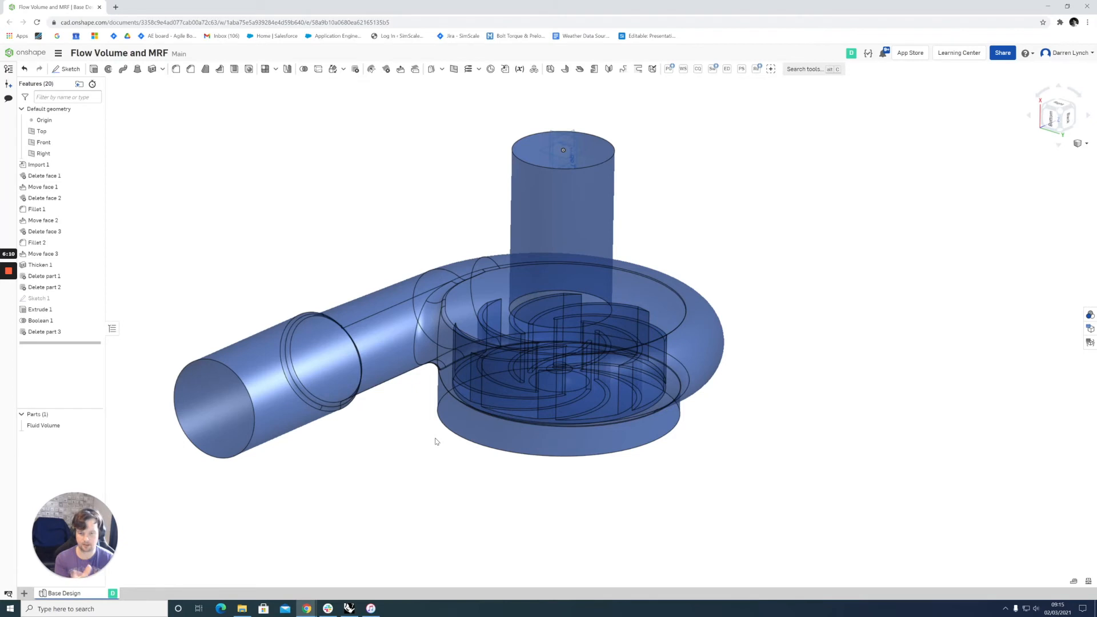
pyautogui.moveTo(803, 362); pyautogui.dragTo(806, 329, button='right')
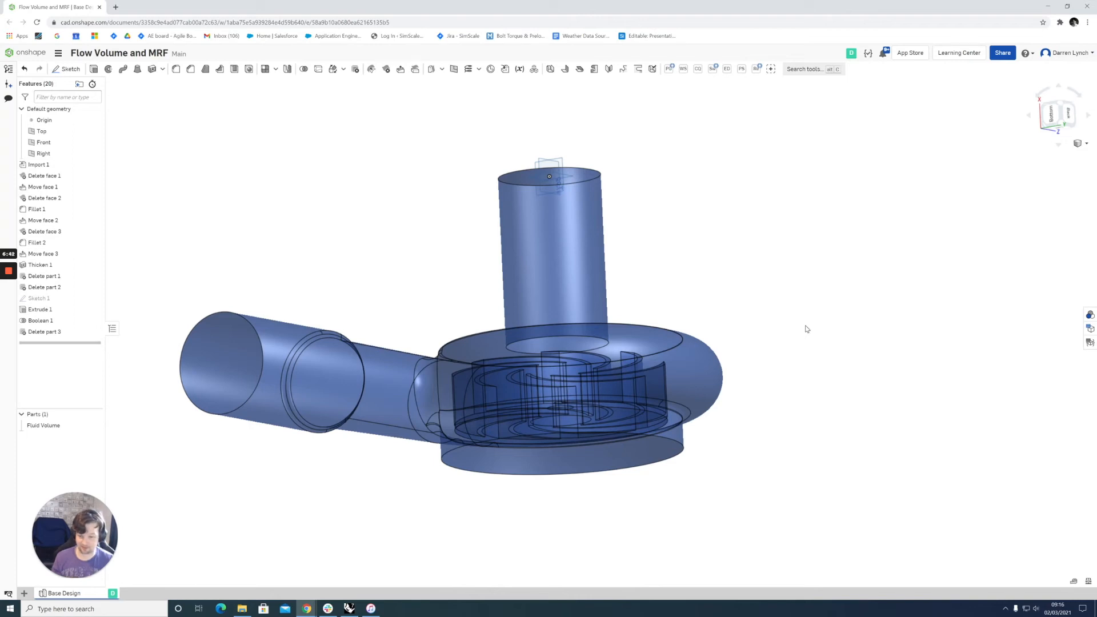
pyautogui.moveTo(761, 240); pyautogui.dragTo(769, 340, button='right')
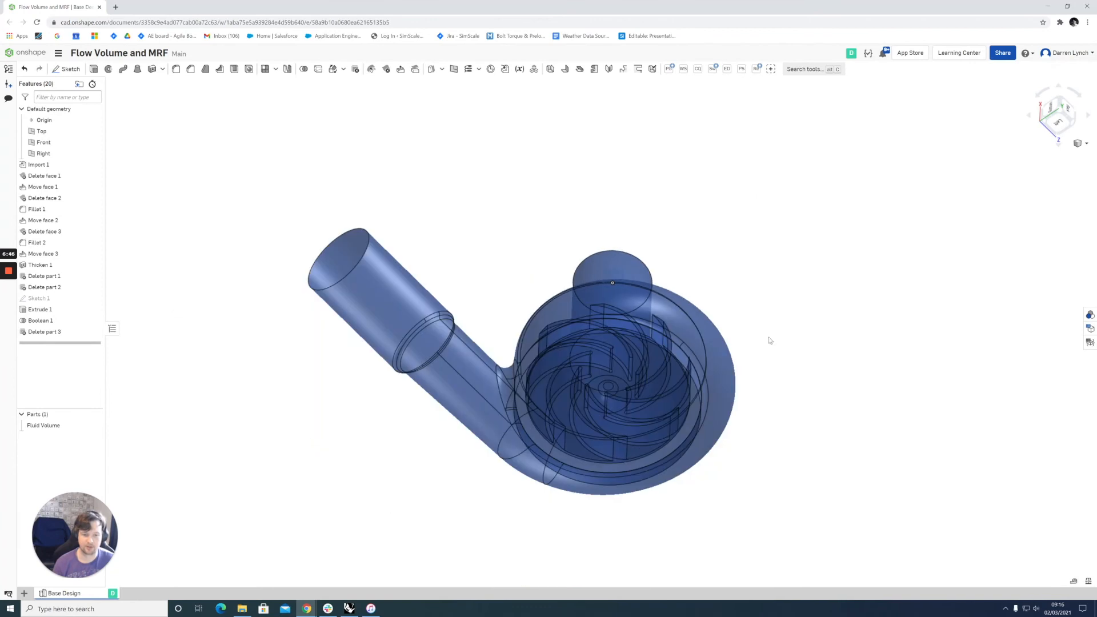
pyautogui.scroll(2, 771, 403)
pyautogui.moveTo(455, 488); pyautogui.dragTo(441, 414, button='right')
pyautogui.moveTo(461, 269)
pyautogui.mouseDown(button='right')
pyautogui.moveTo(470, 279)
pyautogui.moveTo(463, 272)
pyautogui.mouseUp(button='right')
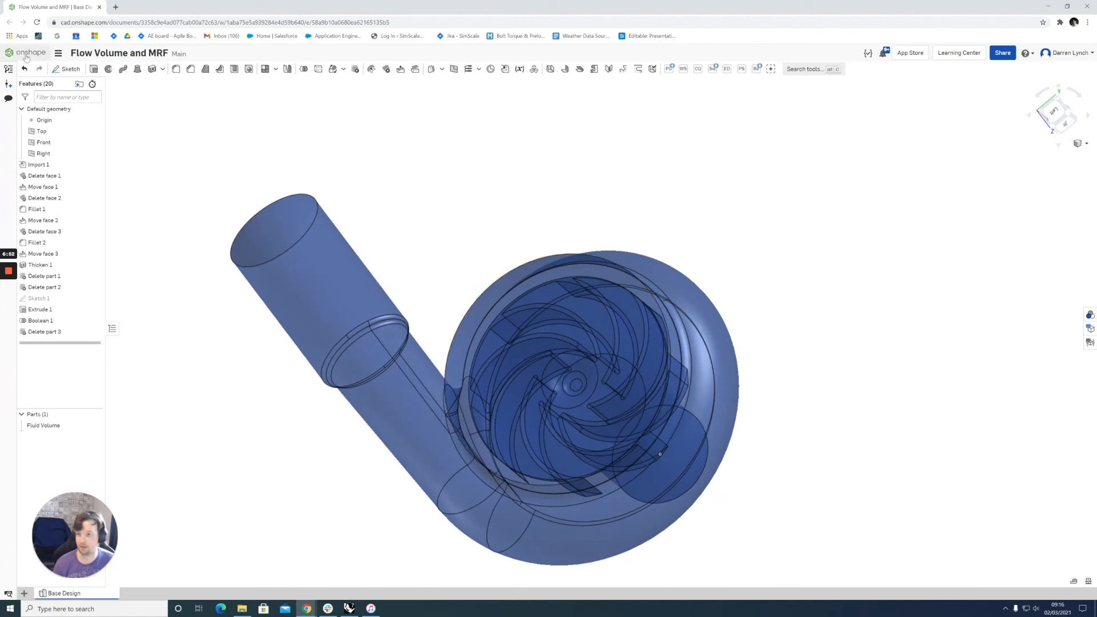
# Sketch a circle about 1.015 m in diameter on the fluid volume's flat back face, centred on the impeller axis and enclosing the blades.
pyautogui.click(66, 69)
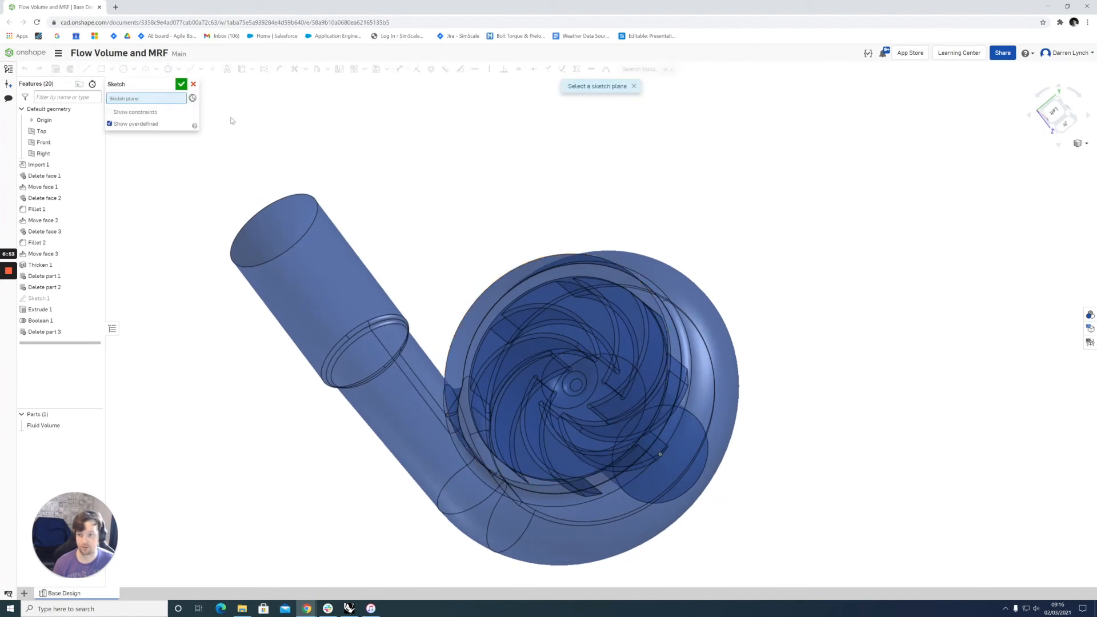
pyautogui.click(497, 294)
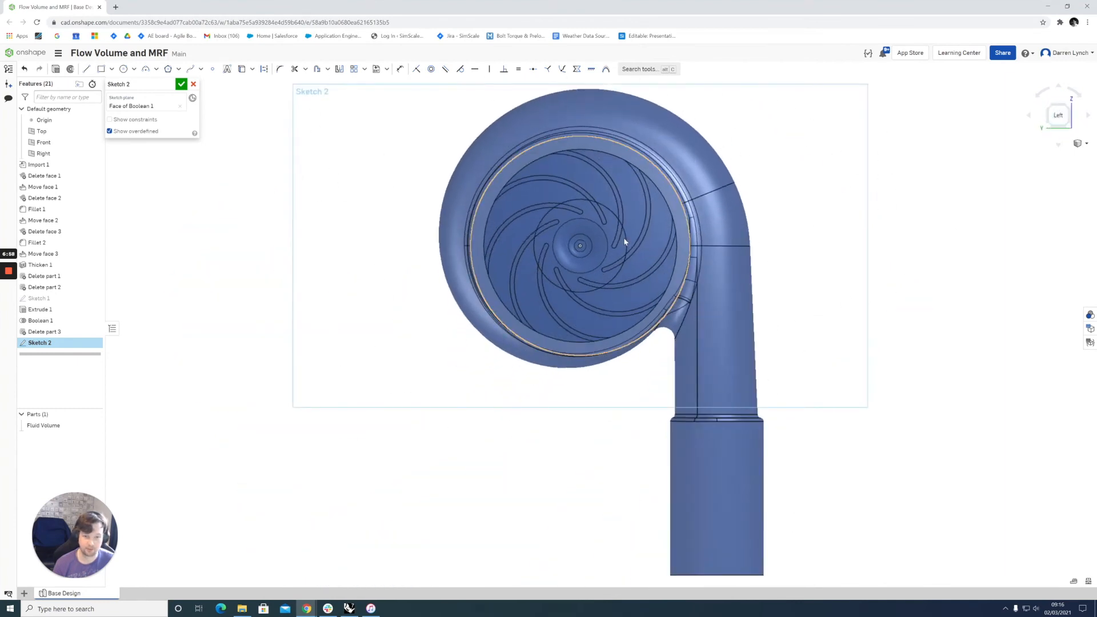
pyautogui.scroll(3, 588, 246)
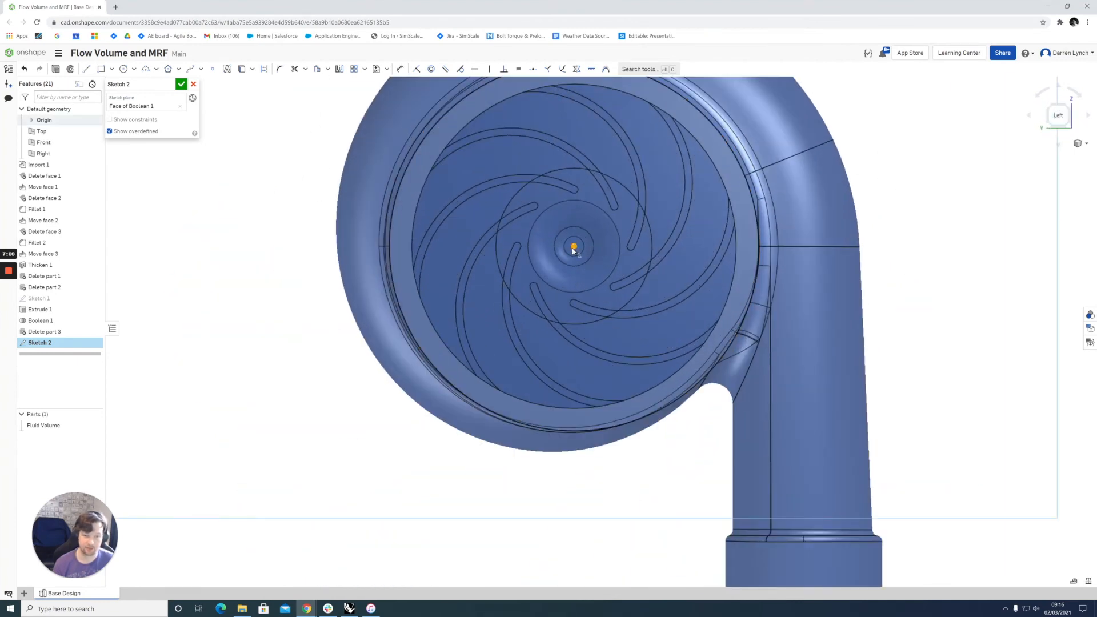
pyautogui.scroll(-2, 380, 533)
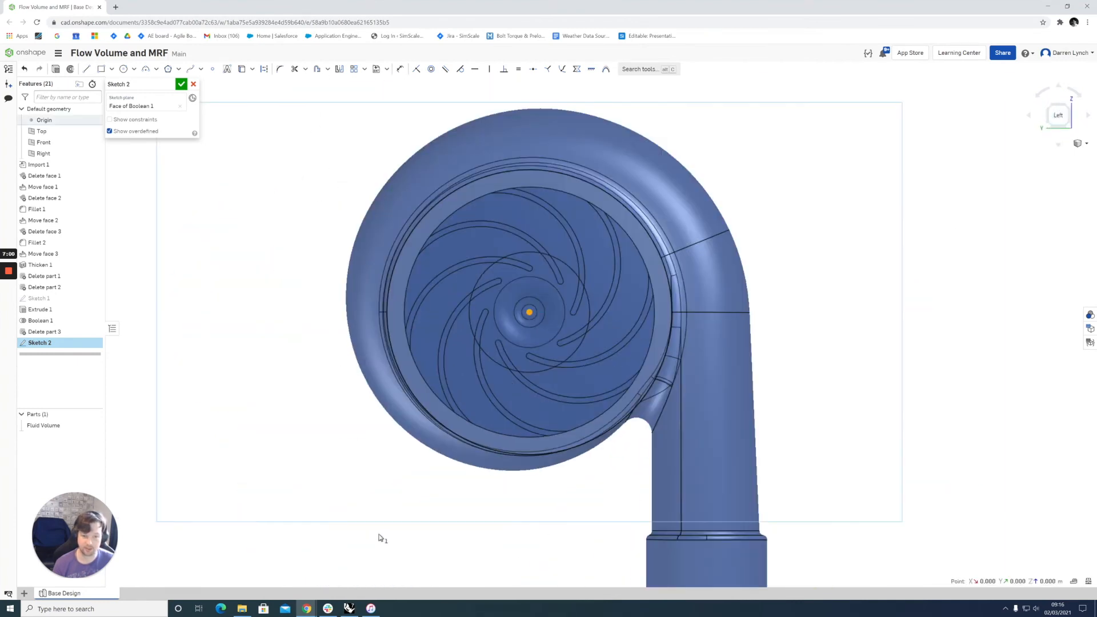
pyautogui.click(242, 69)
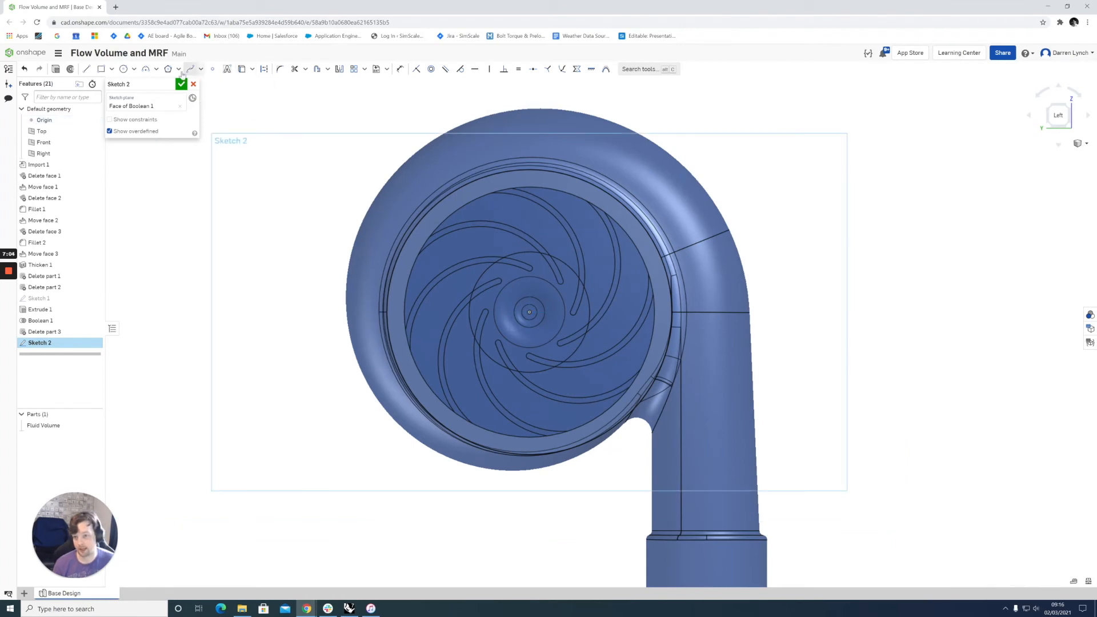
pyautogui.click(126, 70)
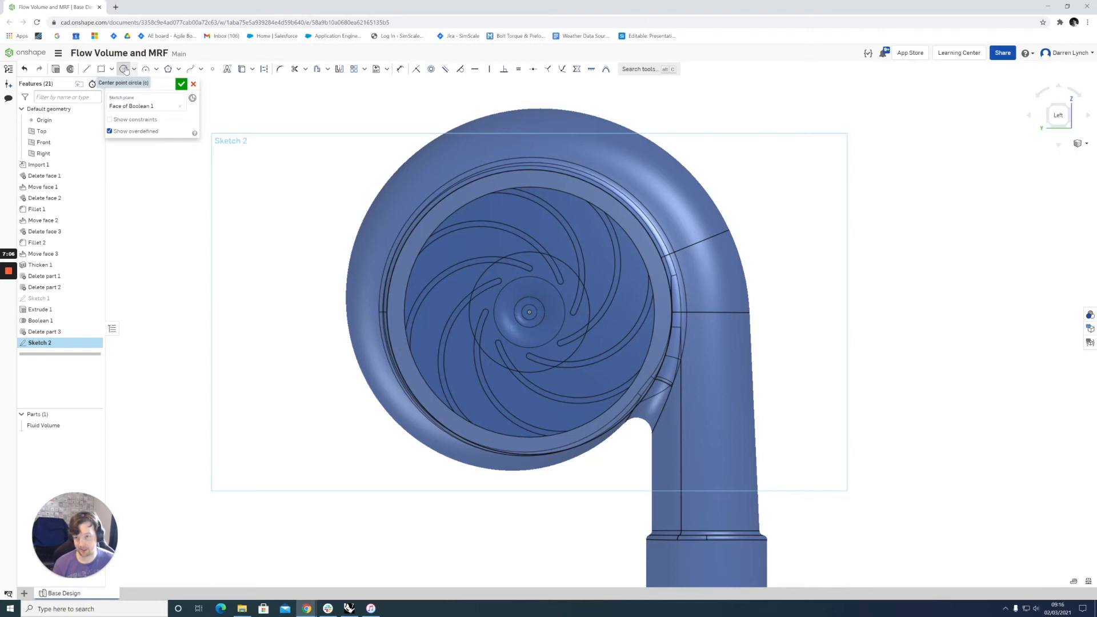
pyautogui.click(529, 311)
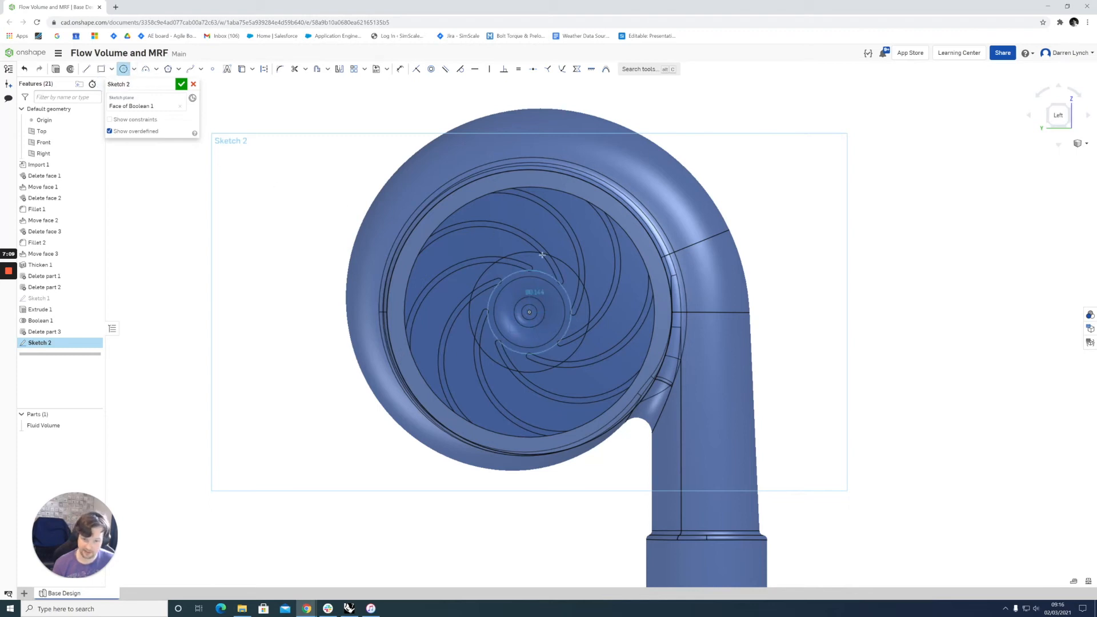
pyautogui.click(562, 183)
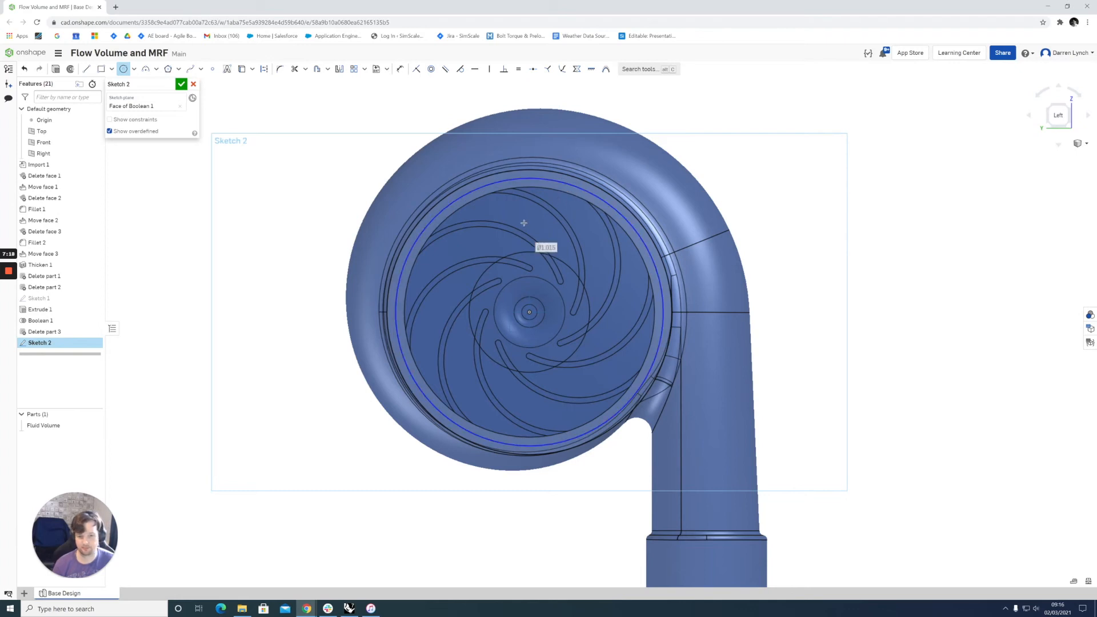
# Dimension the circle's diameter, accepting the drawn size, and finish the sketch.
pyautogui.click(400, 69)
pyautogui.click(553, 182)
pyautogui.click(352, 144)
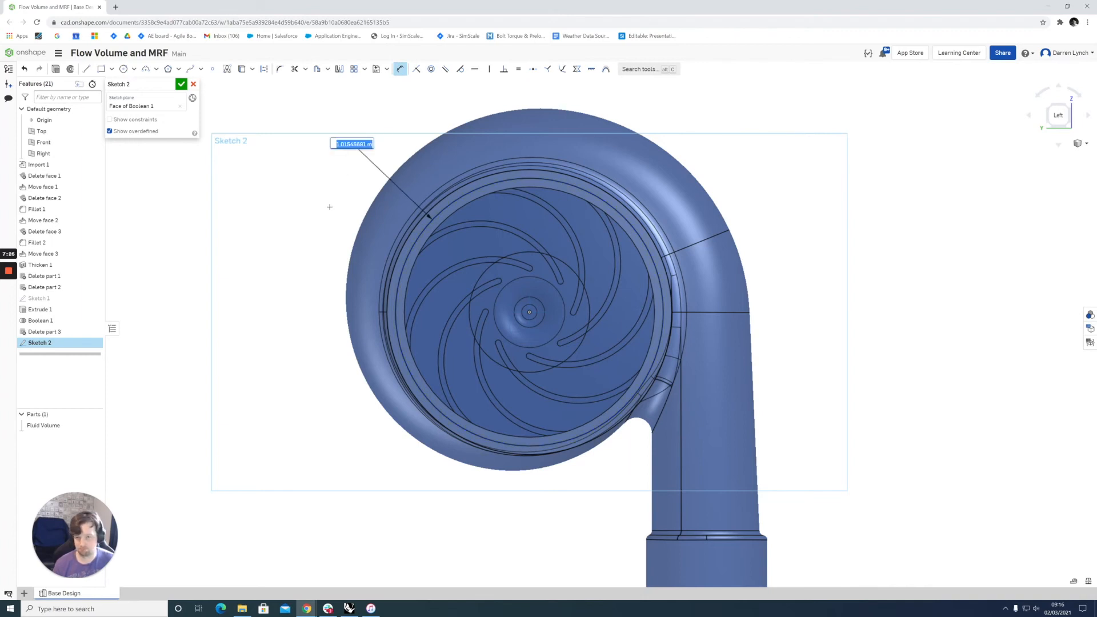
pyautogui.press('Return')
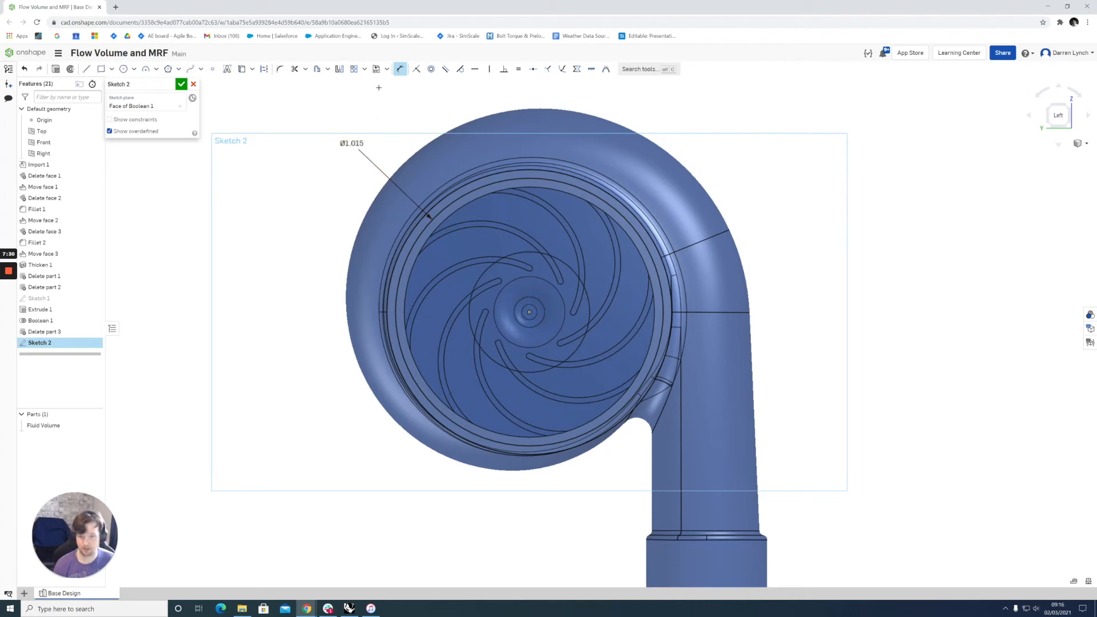
pyautogui.press('Escape')
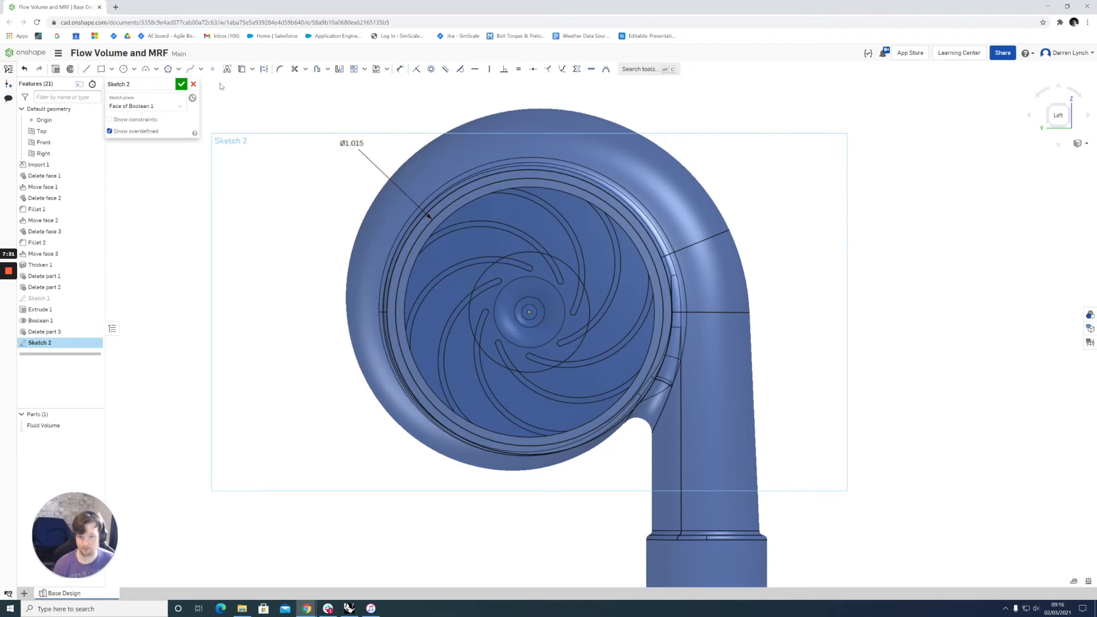
pyautogui.click(182, 84)
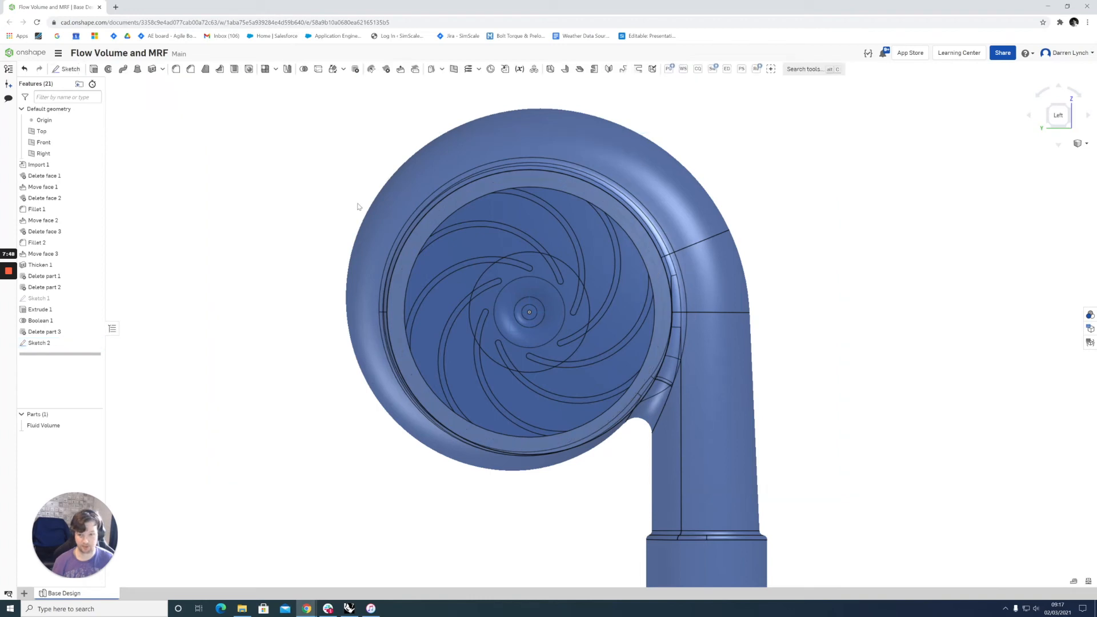
# Extrude the sketched circle 0.43 m through the impeller region towards the inlet pipe as a new solid part.
pyautogui.moveTo(358, 208); pyautogui.dragTo(372, 214, button='right')
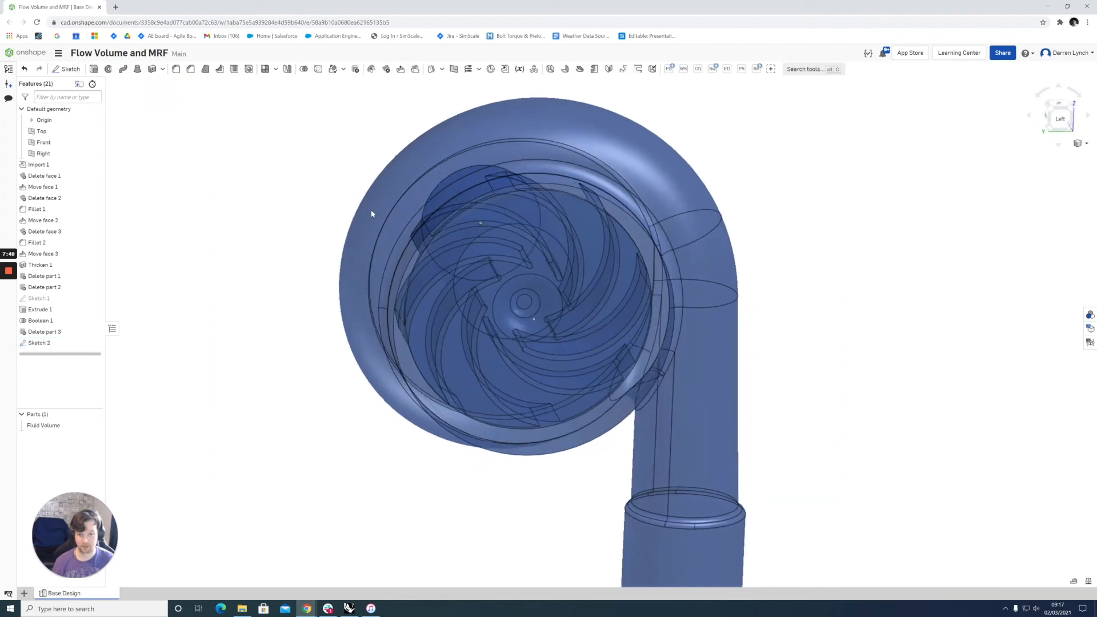
pyautogui.click(92, 69)
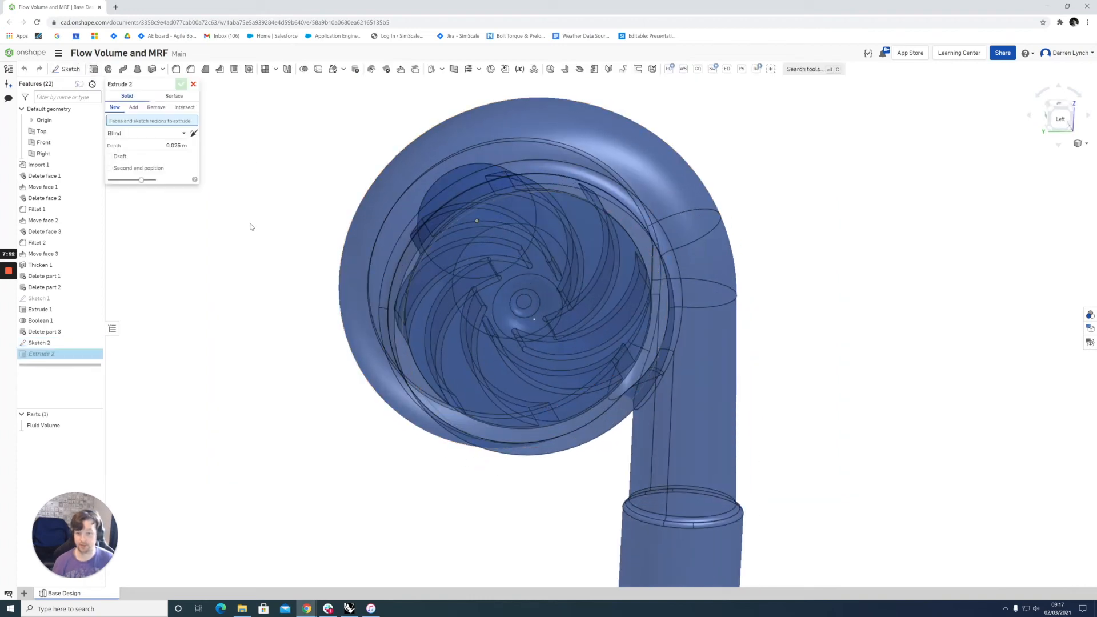
pyautogui.click(429, 266)
pyautogui.moveTo(536, 320); pyautogui.dragTo(588, 365, button='right')
pyautogui.moveTo(651, 345)
pyautogui.mouseDown(button='right')
pyautogui.moveTo(679, 345)
pyautogui.moveTo(490, 260)
pyautogui.mouseUp(button='right')
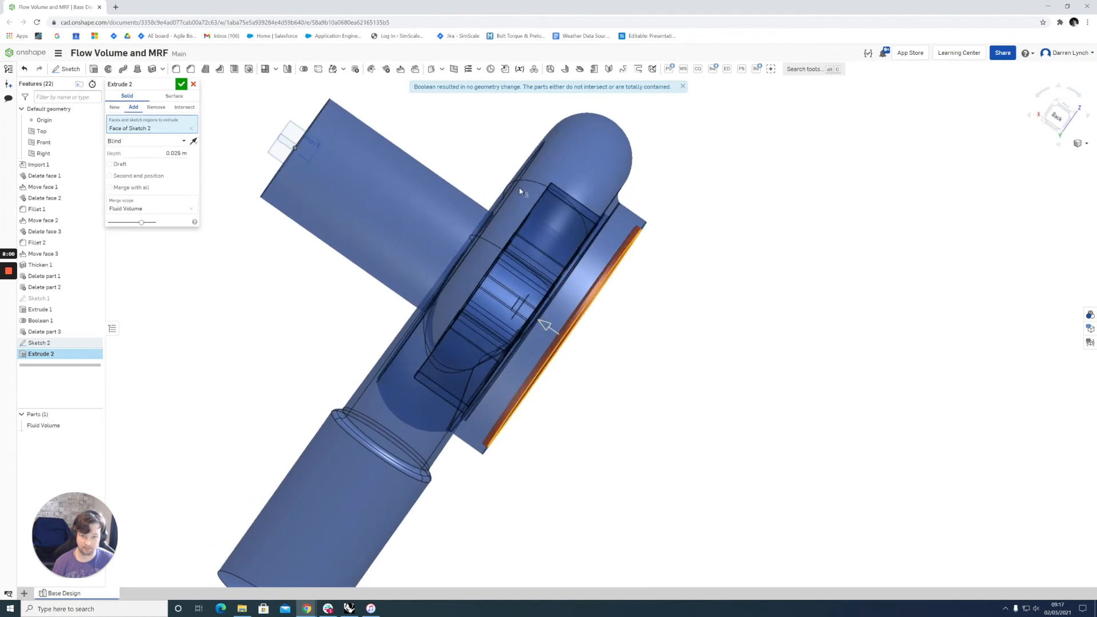
pyautogui.click(114, 108)
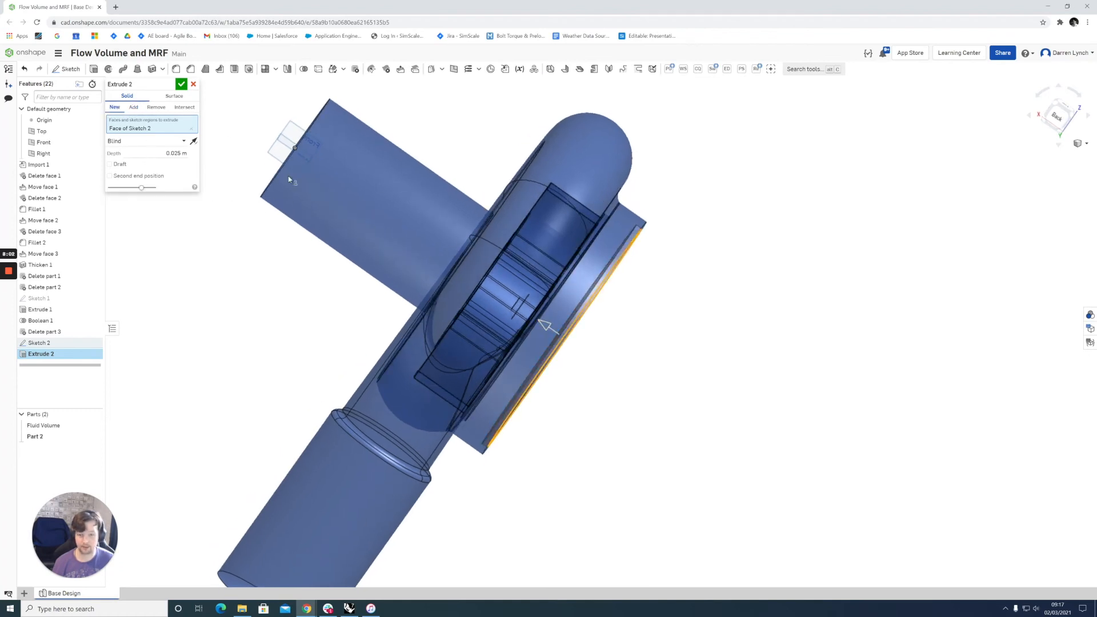
pyautogui.moveTo(544, 324); pyautogui.dragTo(457, 264)
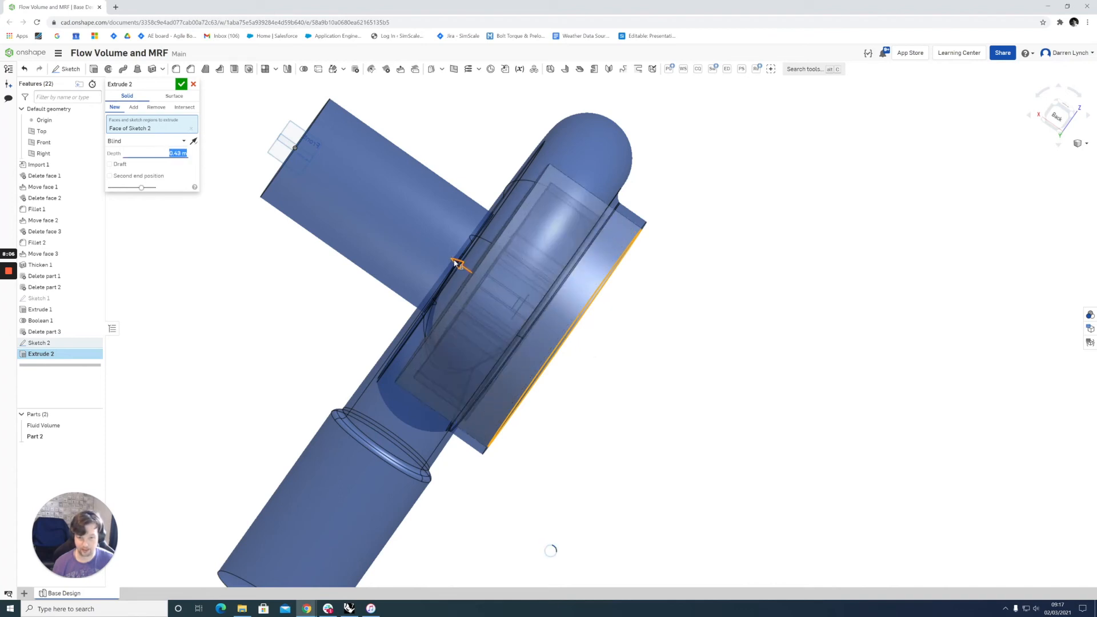
pyautogui.moveTo(268, 312); pyautogui.dragTo(268, 314, button='right')
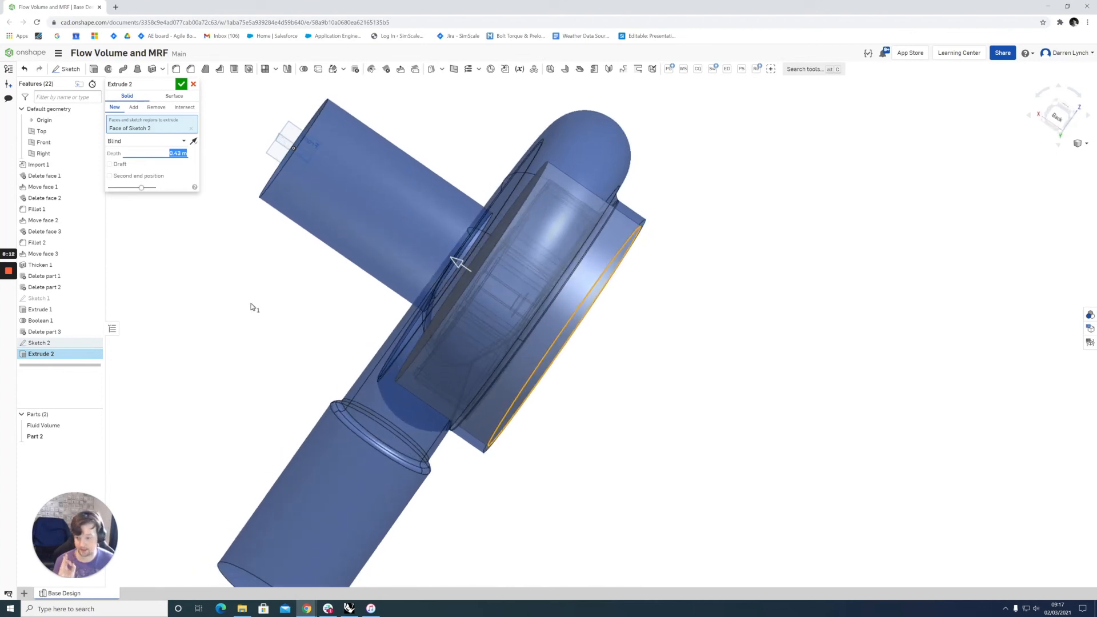
pyautogui.click(181, 84)
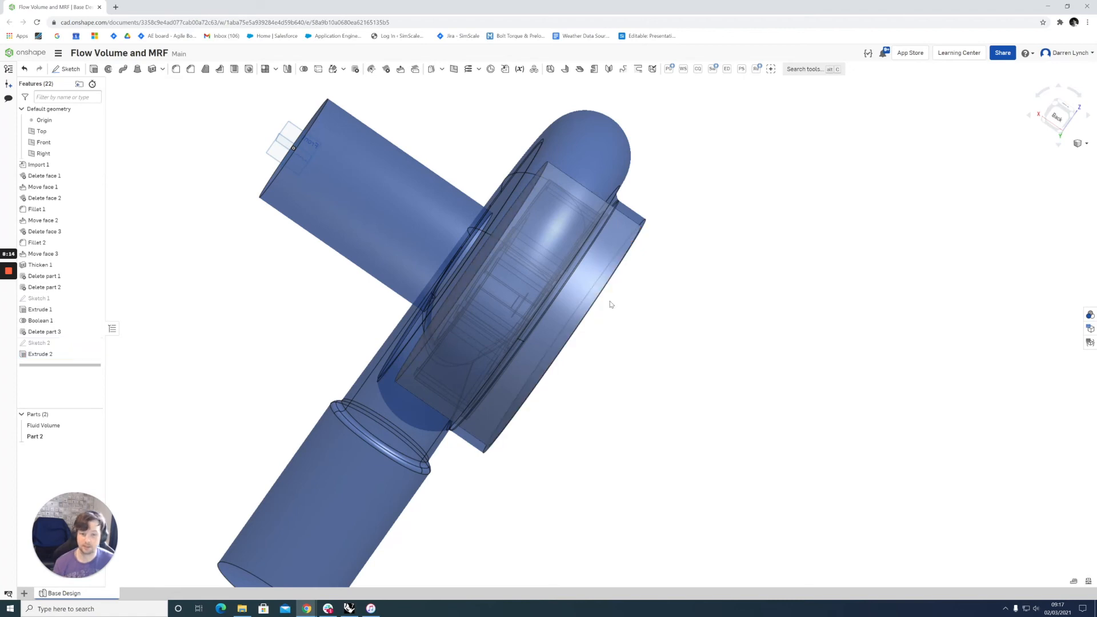
# Hide the Fluid Volume part and offset the new cylinder's back face inward by about 0.126 m with Move face.
pyautogui.scroll(-3, 610, 306)
pyautogui.scroll(3, 617, 328)
pyautogui.moveTo(617, 328); pyautogui.dragTo(566, 307, button='right')
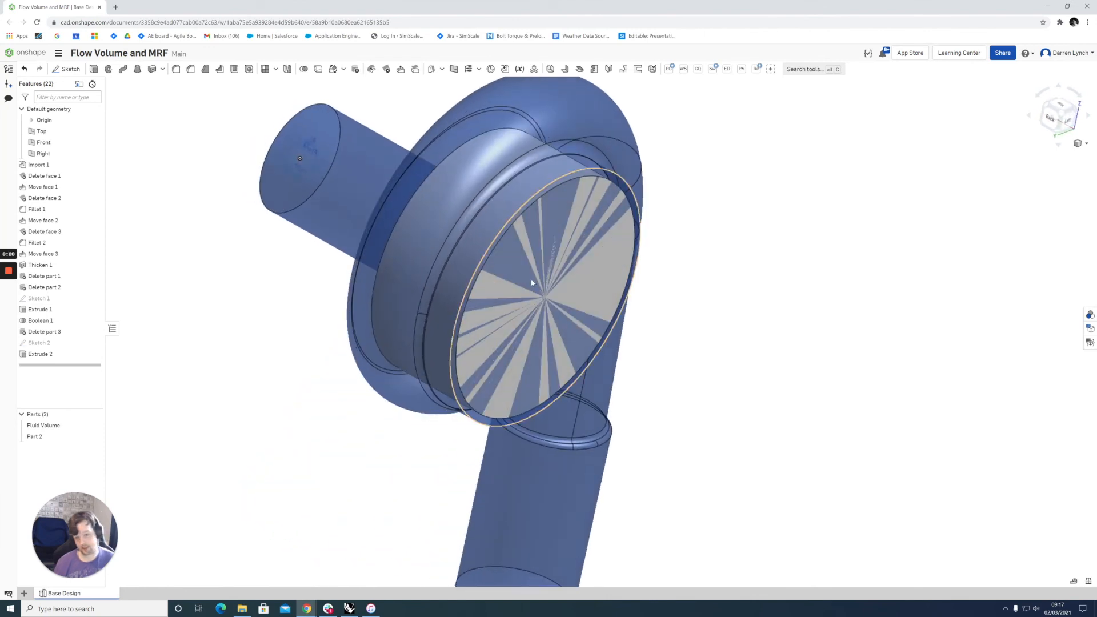
pyautogui.moveTo(568, 311)
pyautogui.mouseDown(button='right')
pyautogui.moveTo(619, 307)
pyautogui.moveTo(571, 307)
pyautogui.mouseUp(button='right')
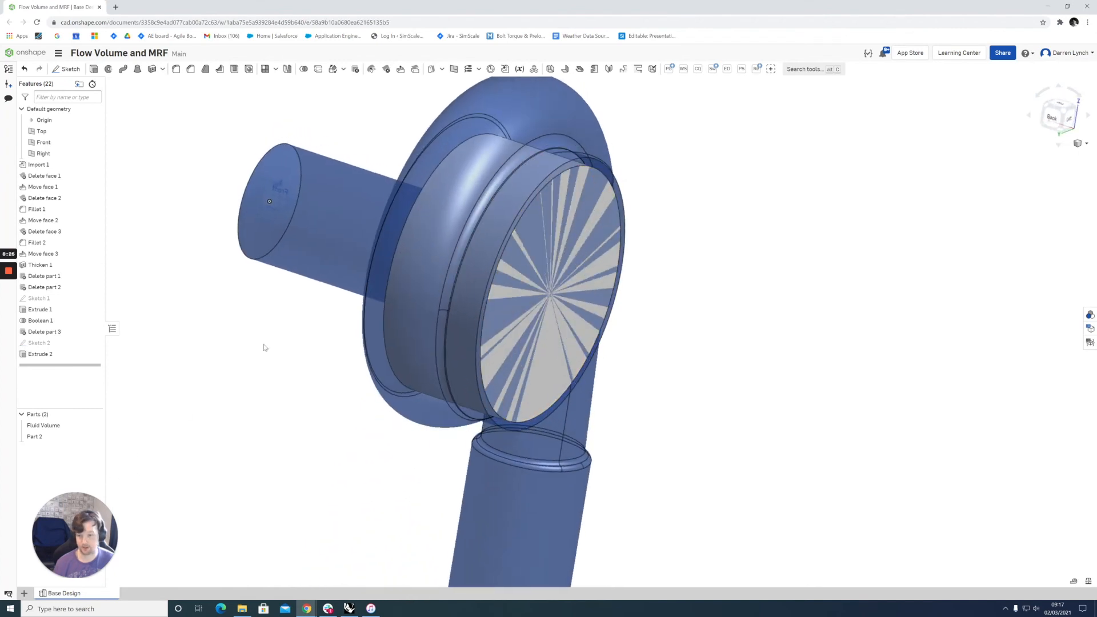
pyautogui.click(401, 69)
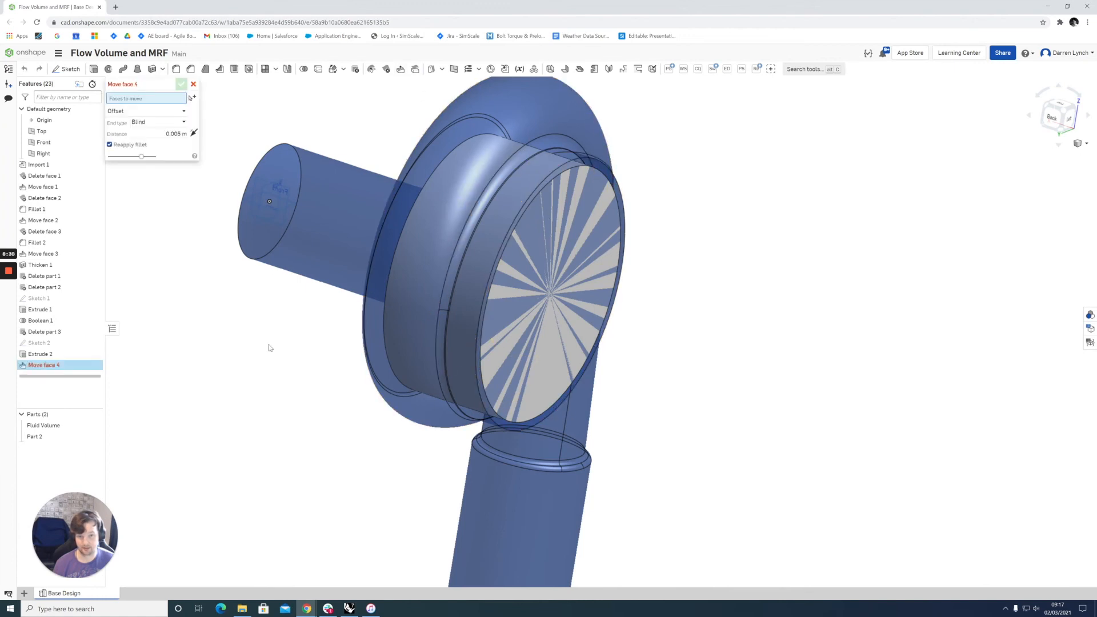
pyautogui.click(95, 426)
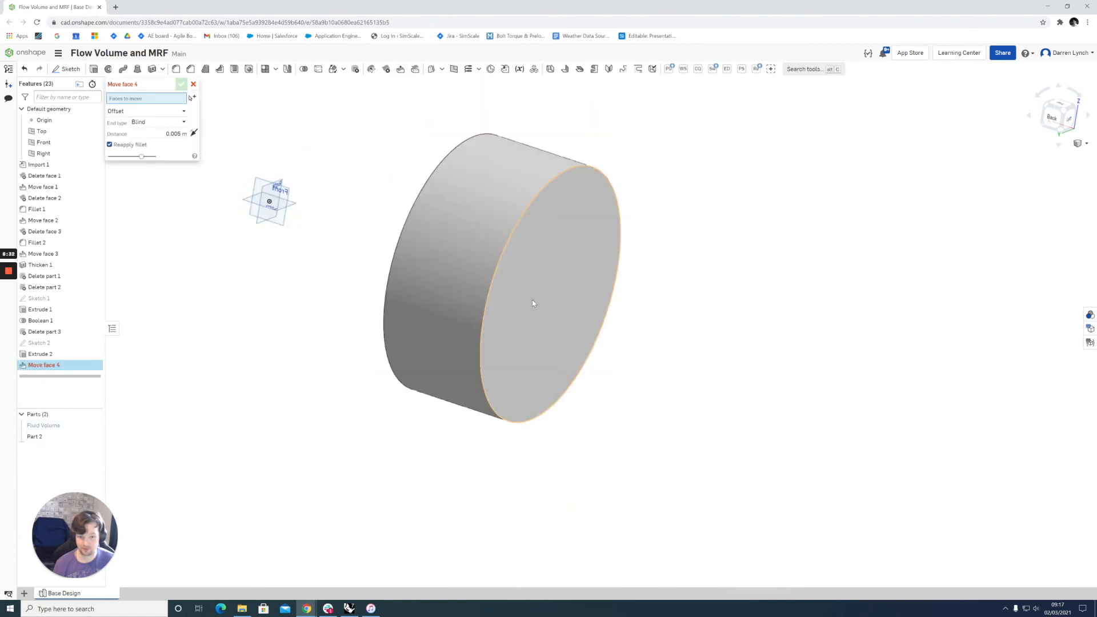
pyautogui.click(533, 303)
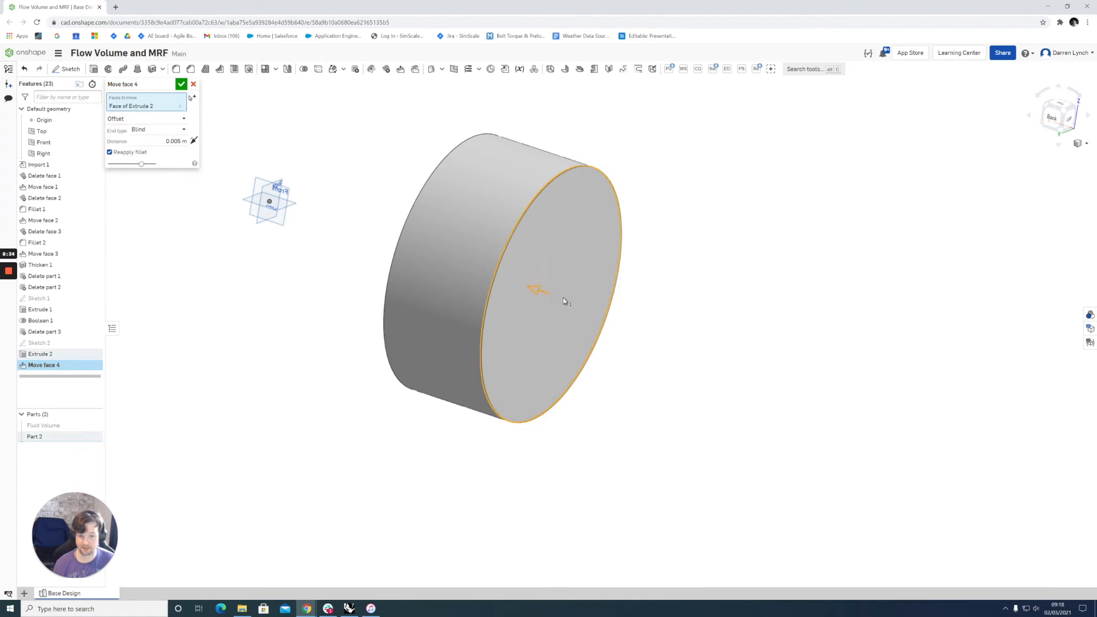
pyautogui.moveTo(534, 289); pyautogui.dragTo(506, 283)
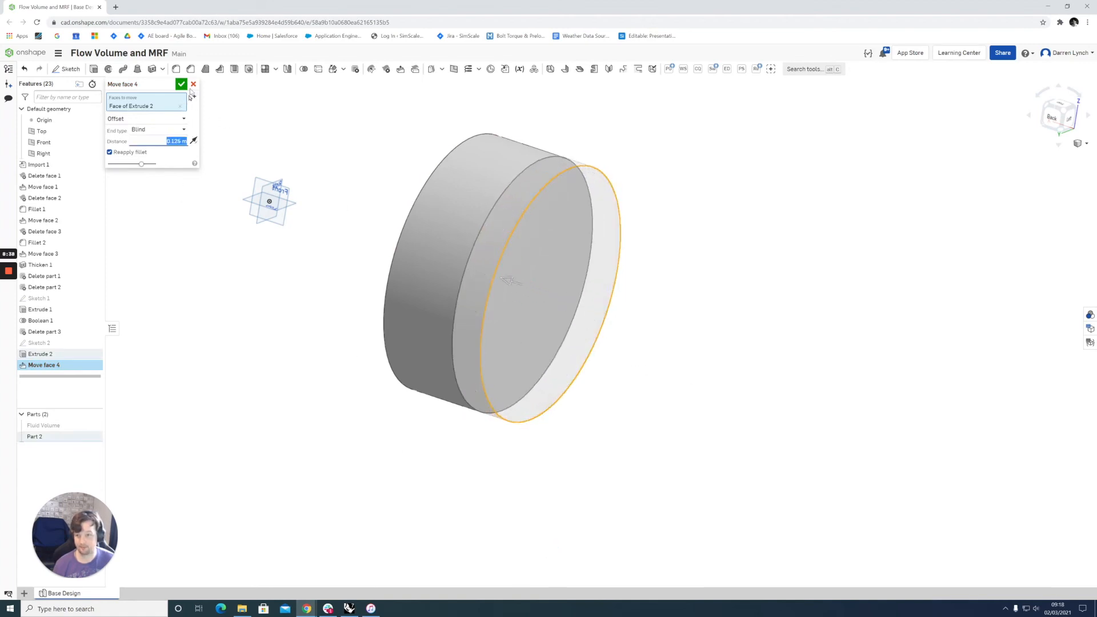
pyautogui.click(182, 84)
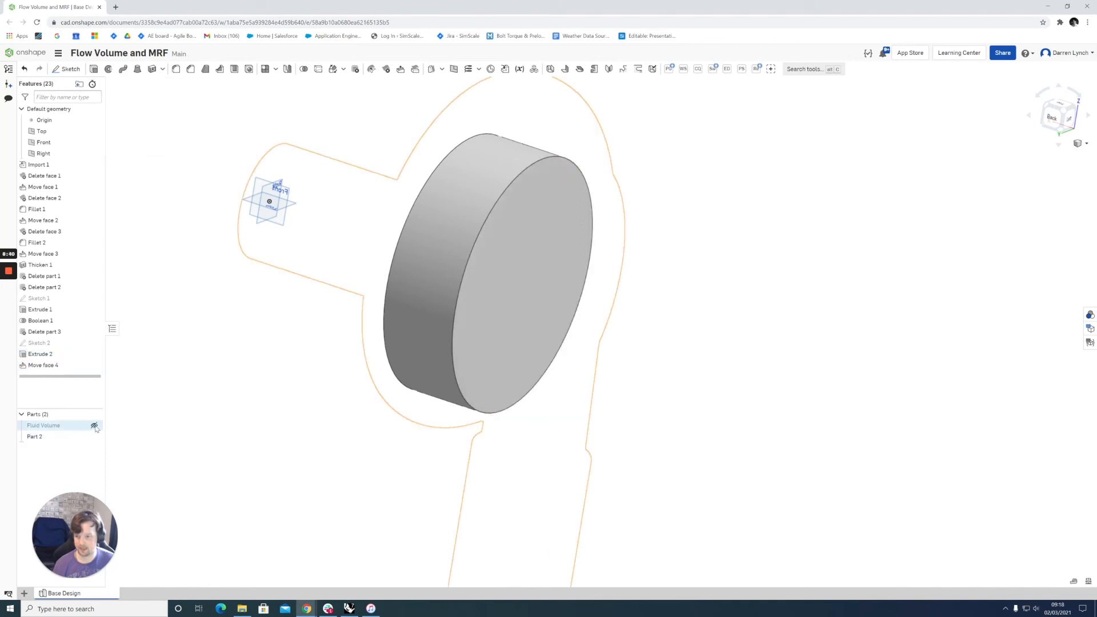
# Show the Fluid Volume part again and make the Part 2 cylinder semi-transparent with an opacity of about 0.65.
pyautogui.click(95, 425)
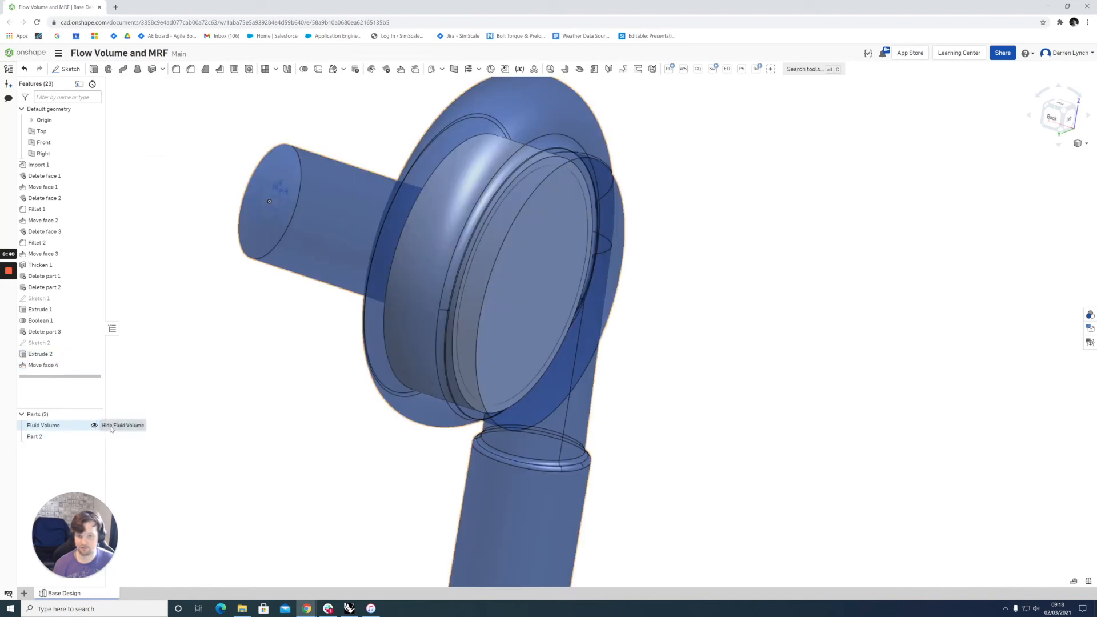
pyautogui.click(1056, 120)
pyautogui.scroll(5, 680, 231)
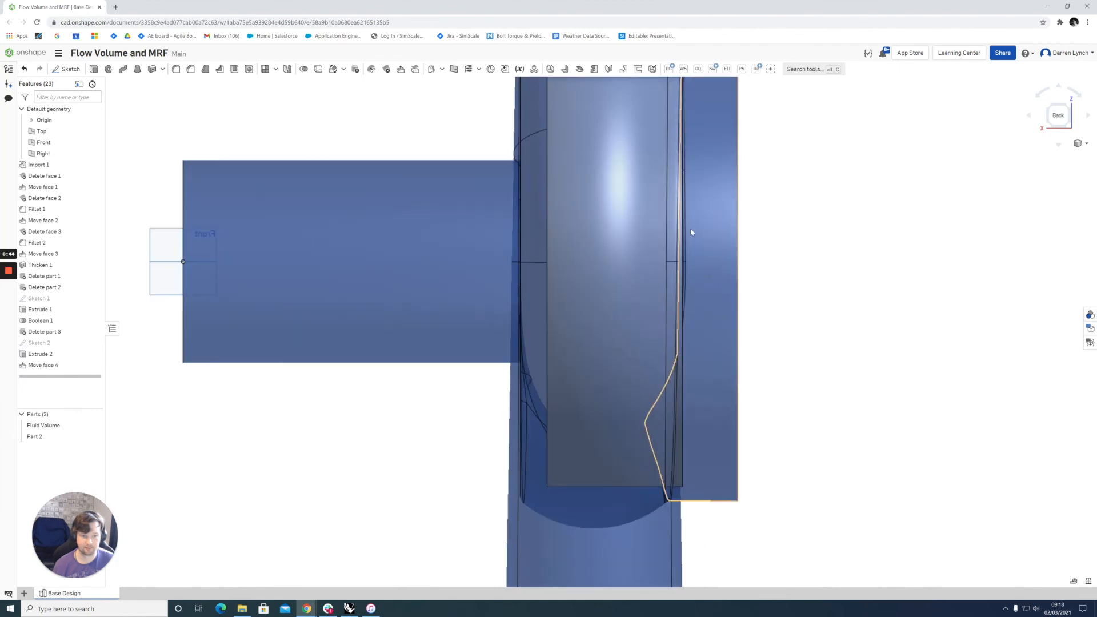
pyautogui.moveTo(680, 232); pyautogui.dragTo(672, 231, button='right')
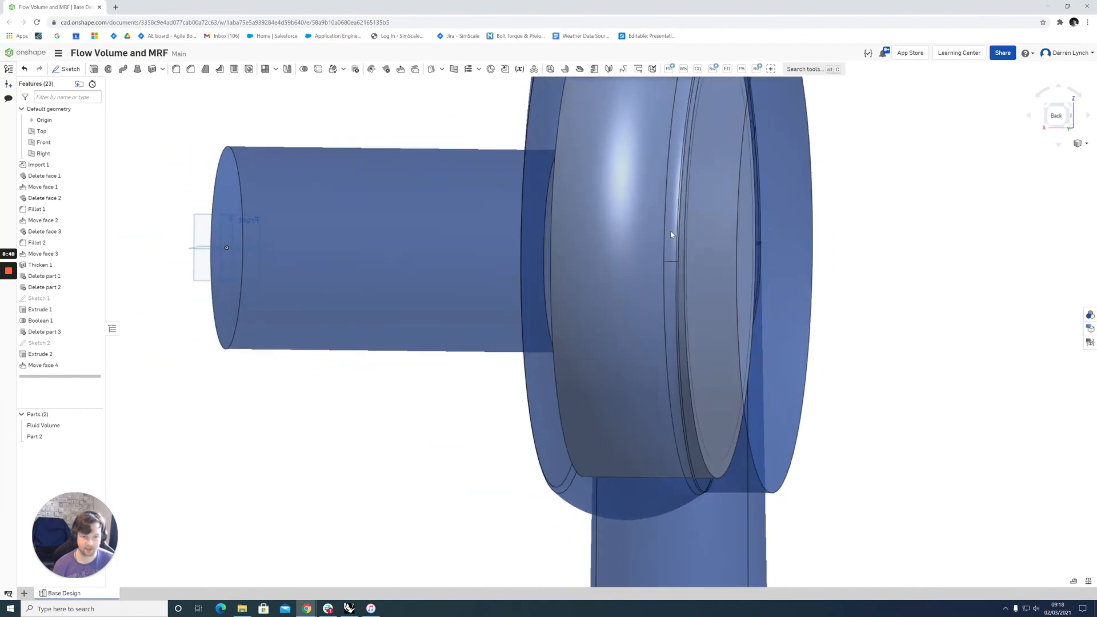
pyautogui.rightClick(45, 436)
pyautogui.click(71, 468)
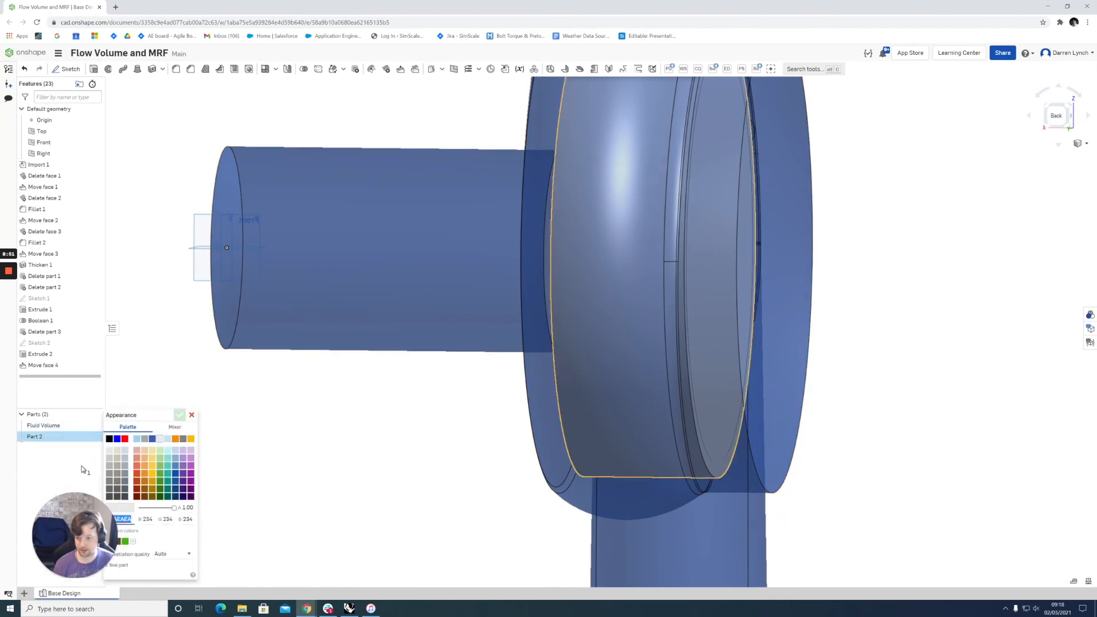
pyautogui.click(164, 508)
# Edit the Move face 4 offset to shift the cylinder's back face slightly outward, beyond the impeller's back plate.
pyautogui.click(1057, 116)
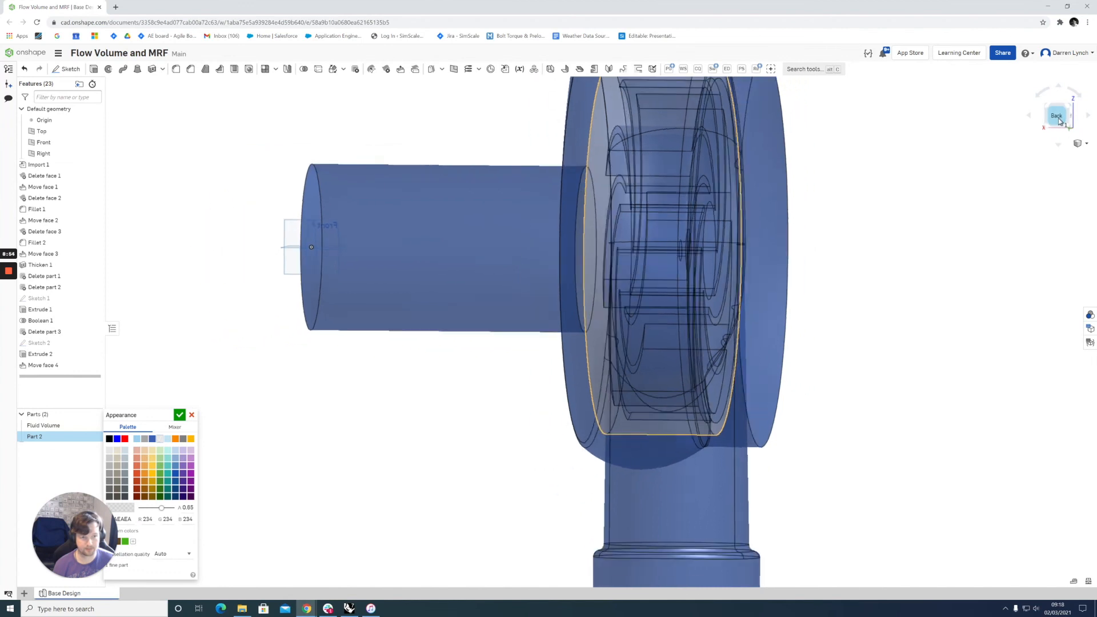
pyautogui.scroll(-5, 717, 256)
pyautogui.scroll(15, 676, 164)
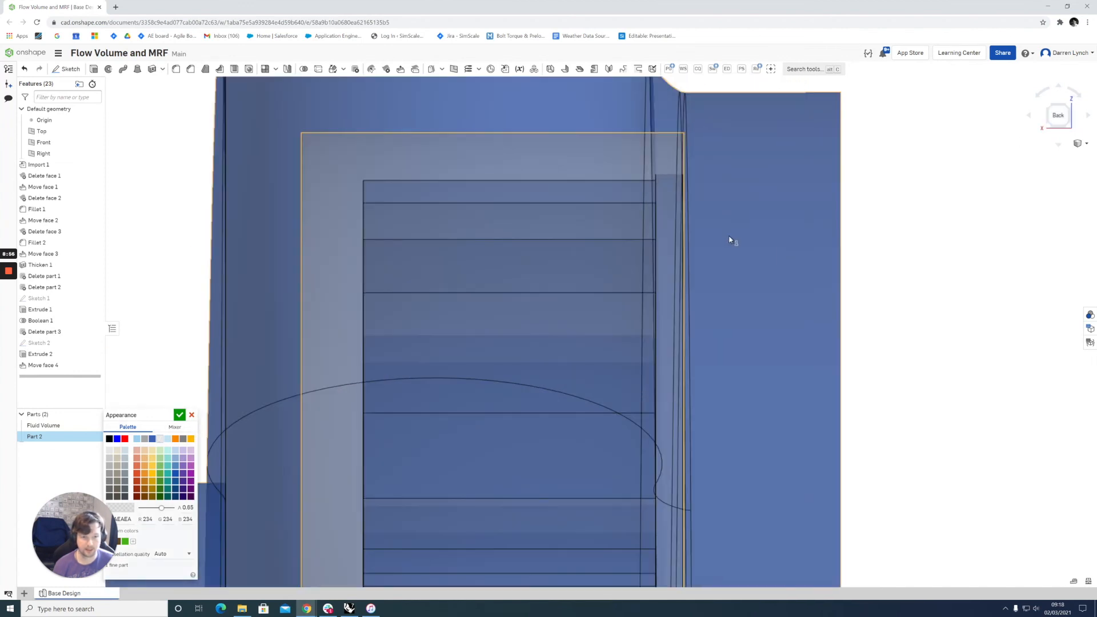
pyautogui.scroll(-3, 676, 182)
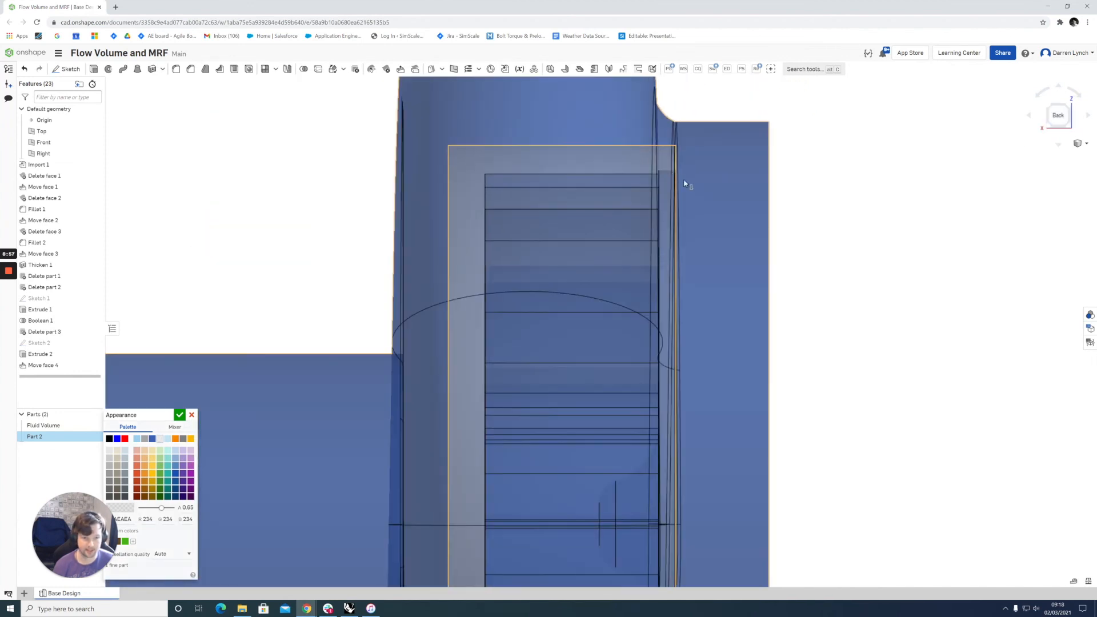
pyautogui.doubleClick(45, 365)
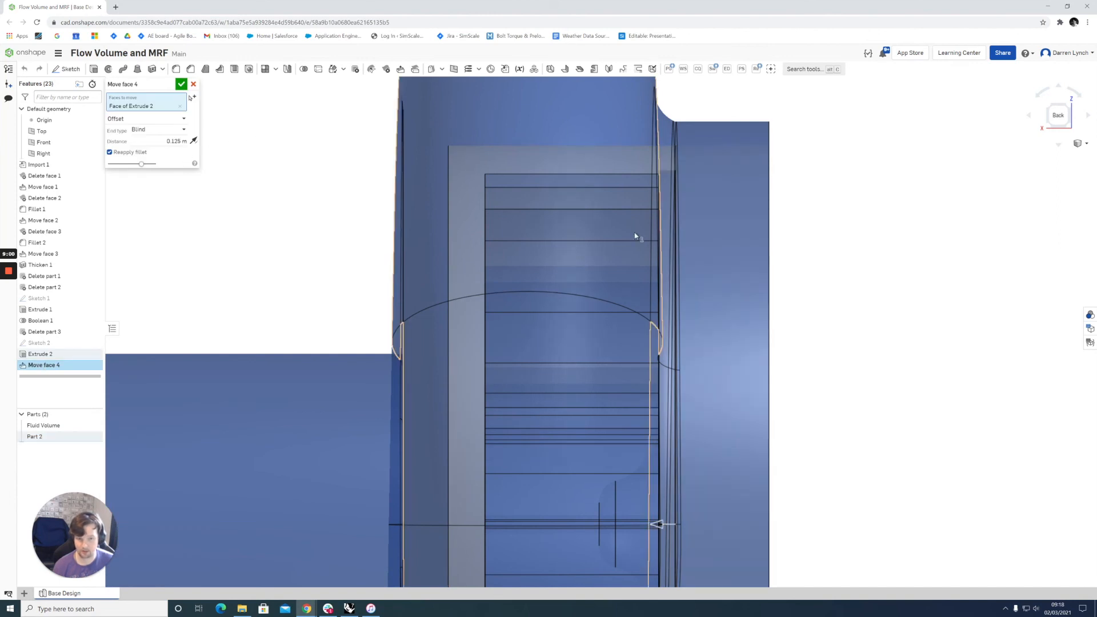
pyautogui.scroll(-2, 628, 223)
pyautogui.moveTo(646, 451); pyautogui.dragTo(653, 452)
pyautogui.click(181, 84)
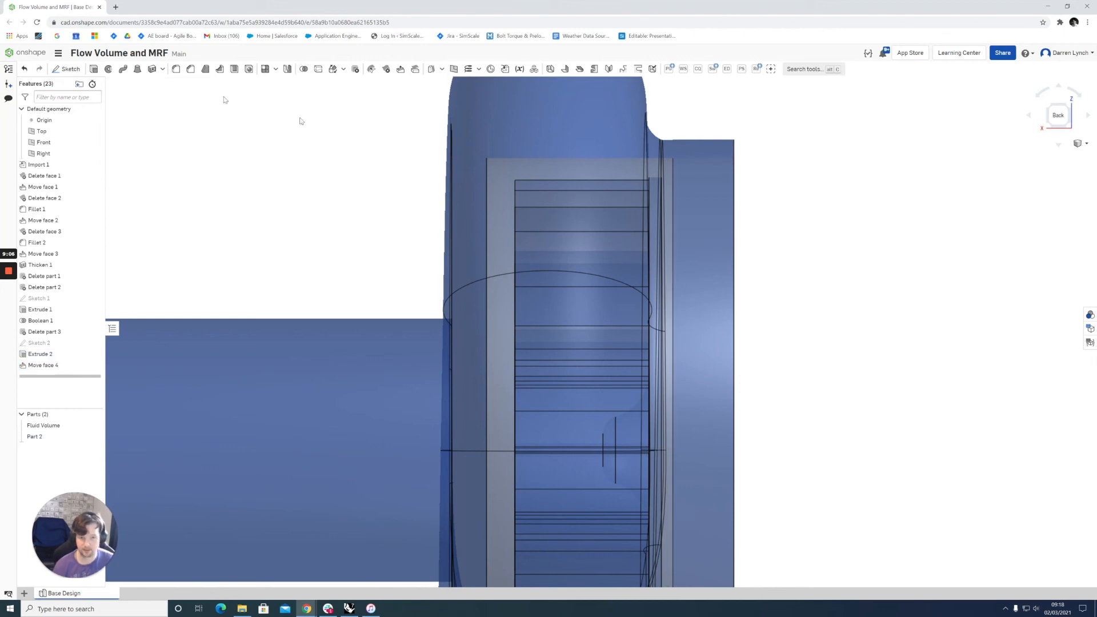
# Inspect the Fluid Volume and the Part 2 cylinder separately, showing each one alone.
pyautogui.scroll(-5, 512, 146)
pyautogui.moveTo(560, 356); pyautogui.dragTo(542, 378, button='right')
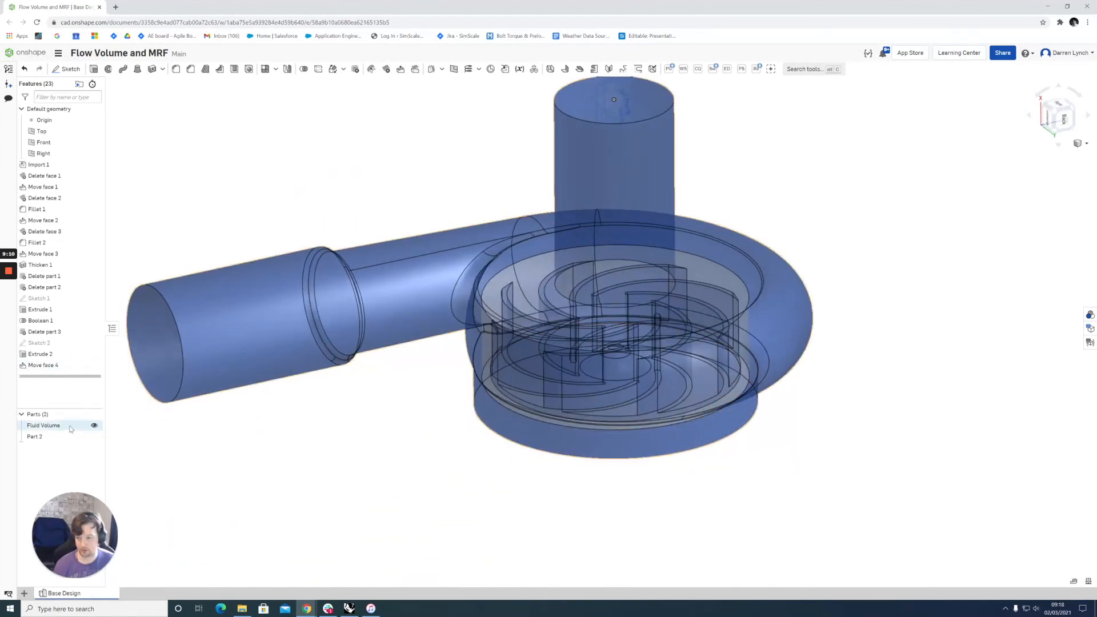
pyautogui.click(93, 437)
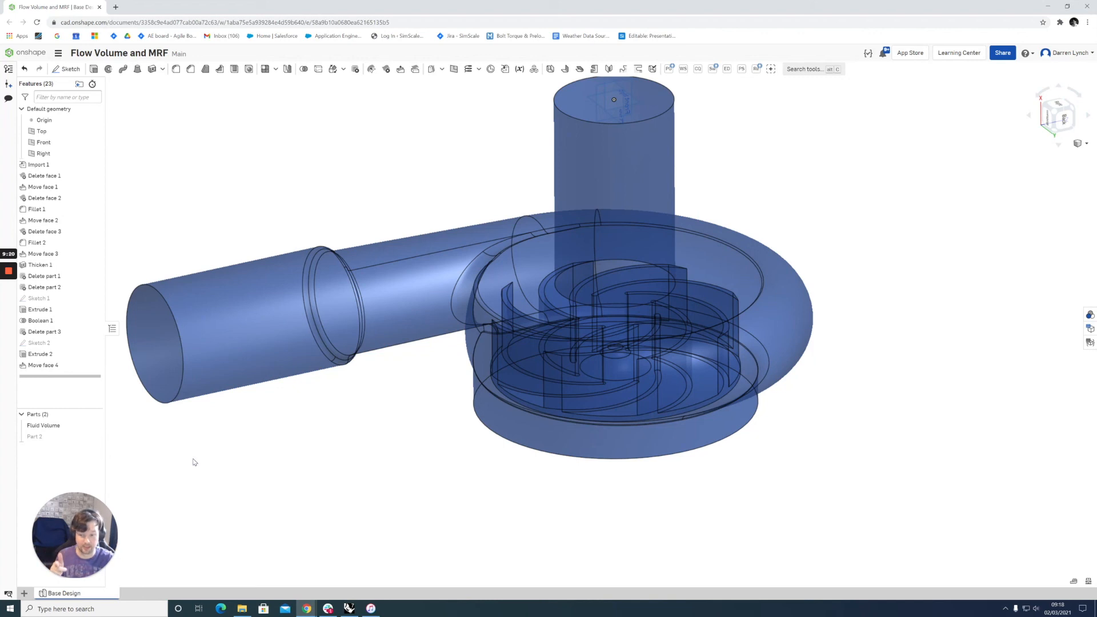
pyautogui.click(94, 425)
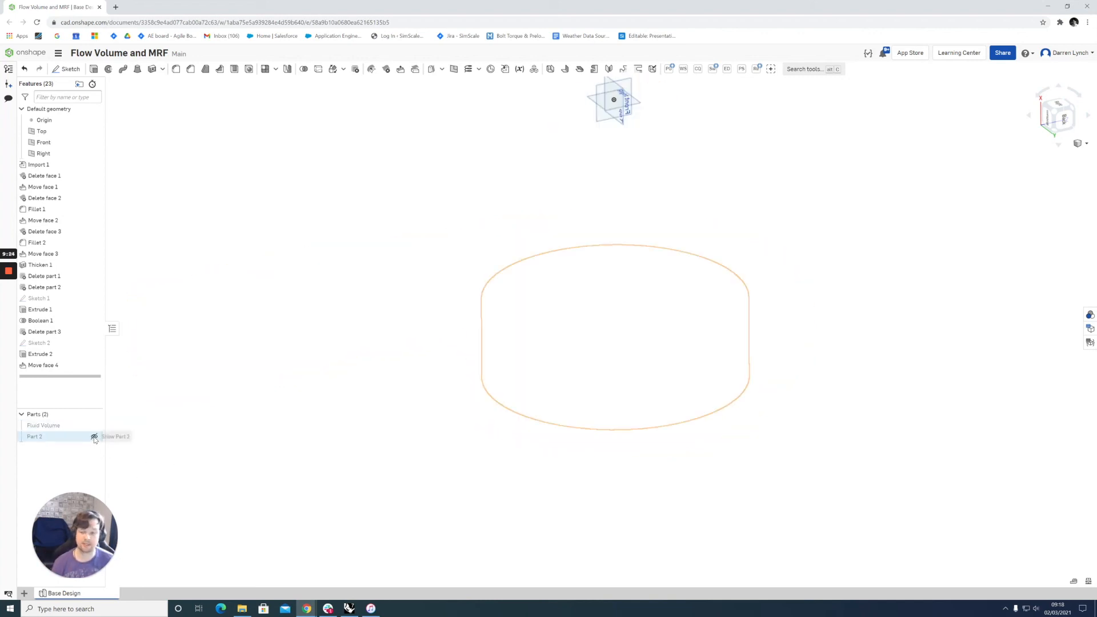
pyautogui.click(95, 437)
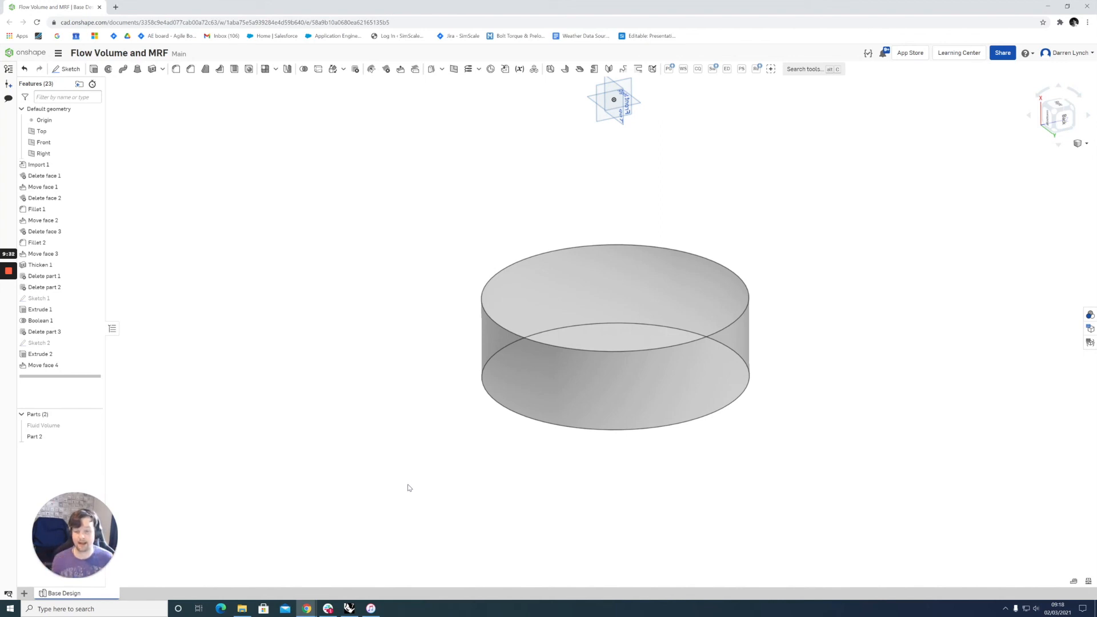
# Rename Part 2 as Rotating Zone/MRF.
pyautogui.rightClick(53, 442)
pyautogui.click(64, 446)
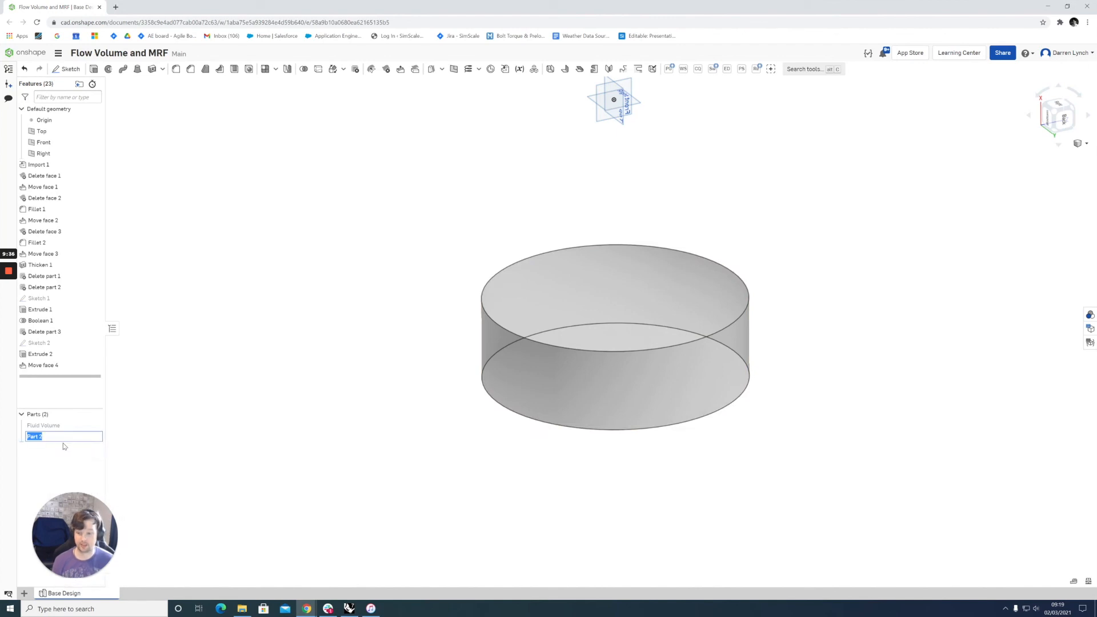
pyautogui.write('Rotating')
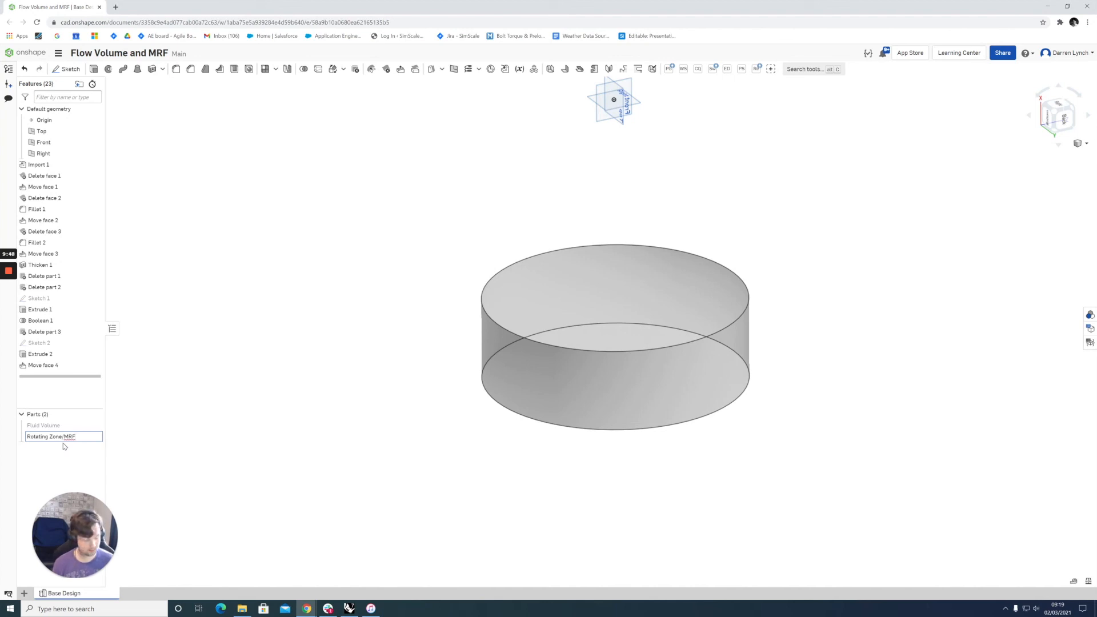
pyautogui.press('Return')
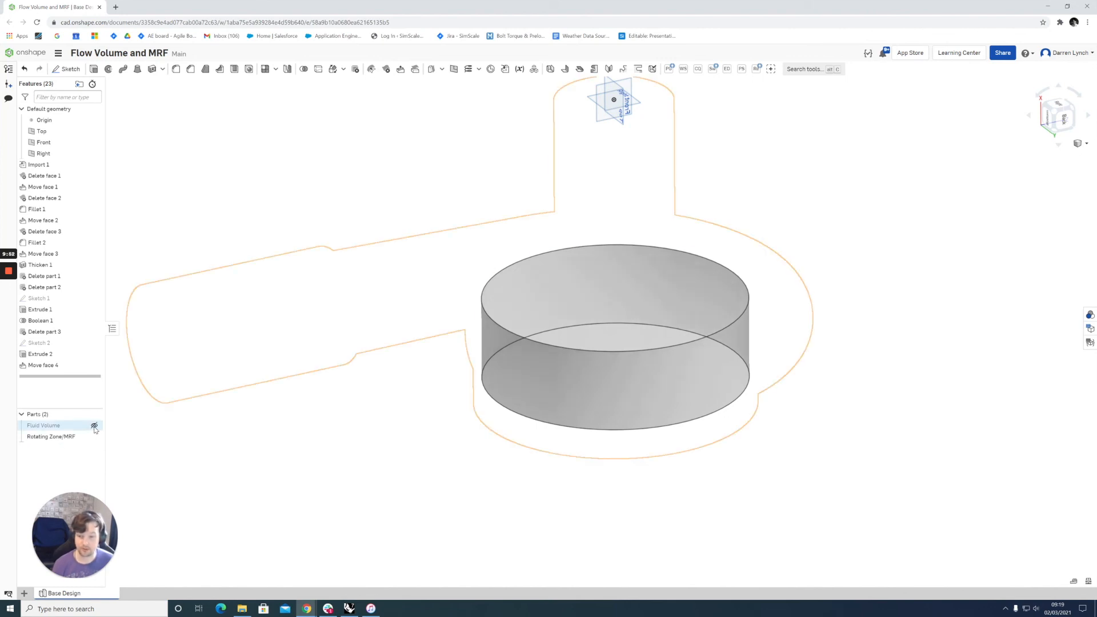
# Show the Fluid Volume part together with the rotating zone and view the assembled geometry from the side.
pyautogui.click(94, 426)
pyautogui.scroll(-2, 719, 427)
pyautogui.moveTo(685, 478); pyautogui.dragTo(672, 454, button='right')
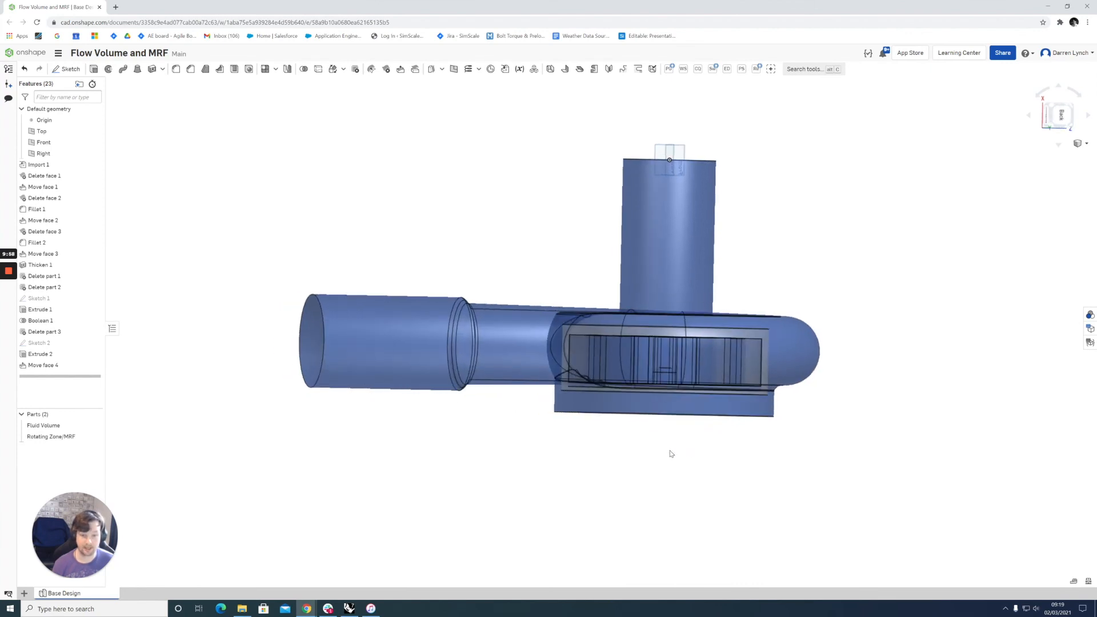